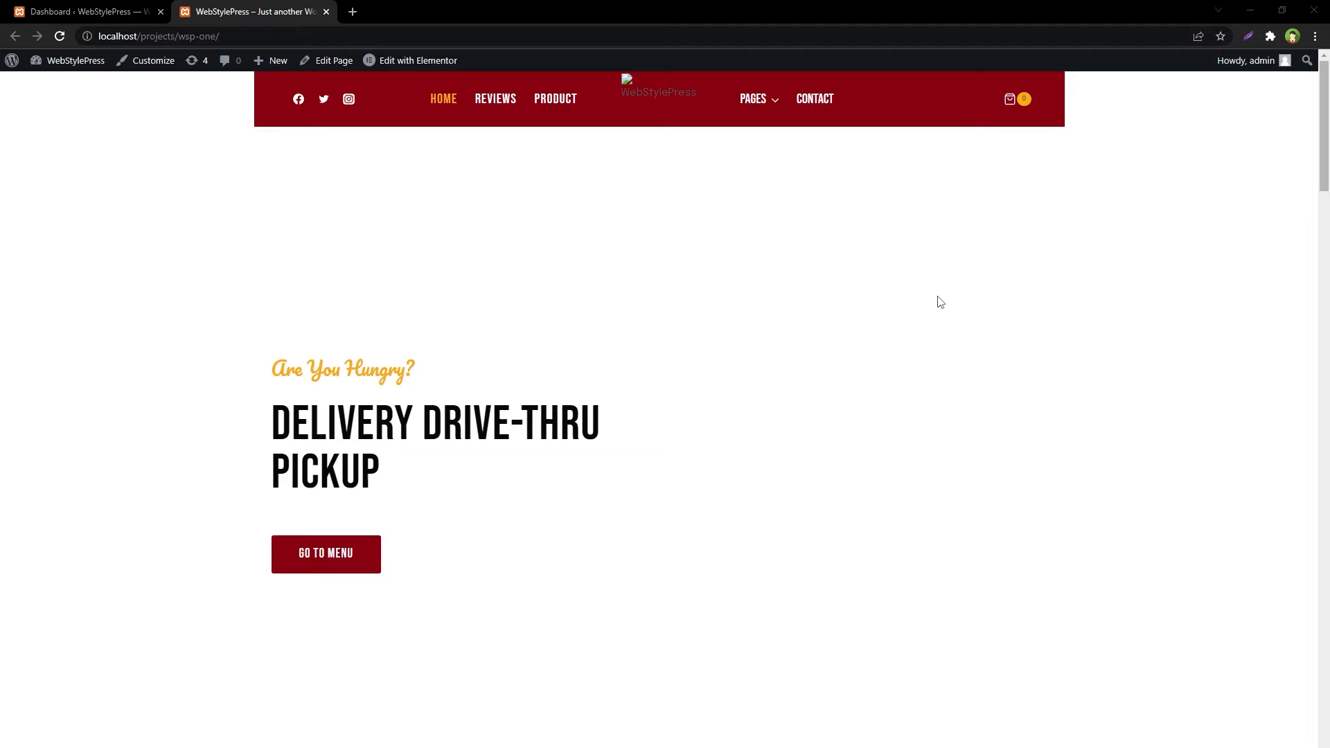
Step: Scroll down through the homepage, noting the missing logo image, and back up to the top
{"action": "scroll", "coordinate": [1166, 353], "scroll_direction": "down", "scroll_amount": 14}
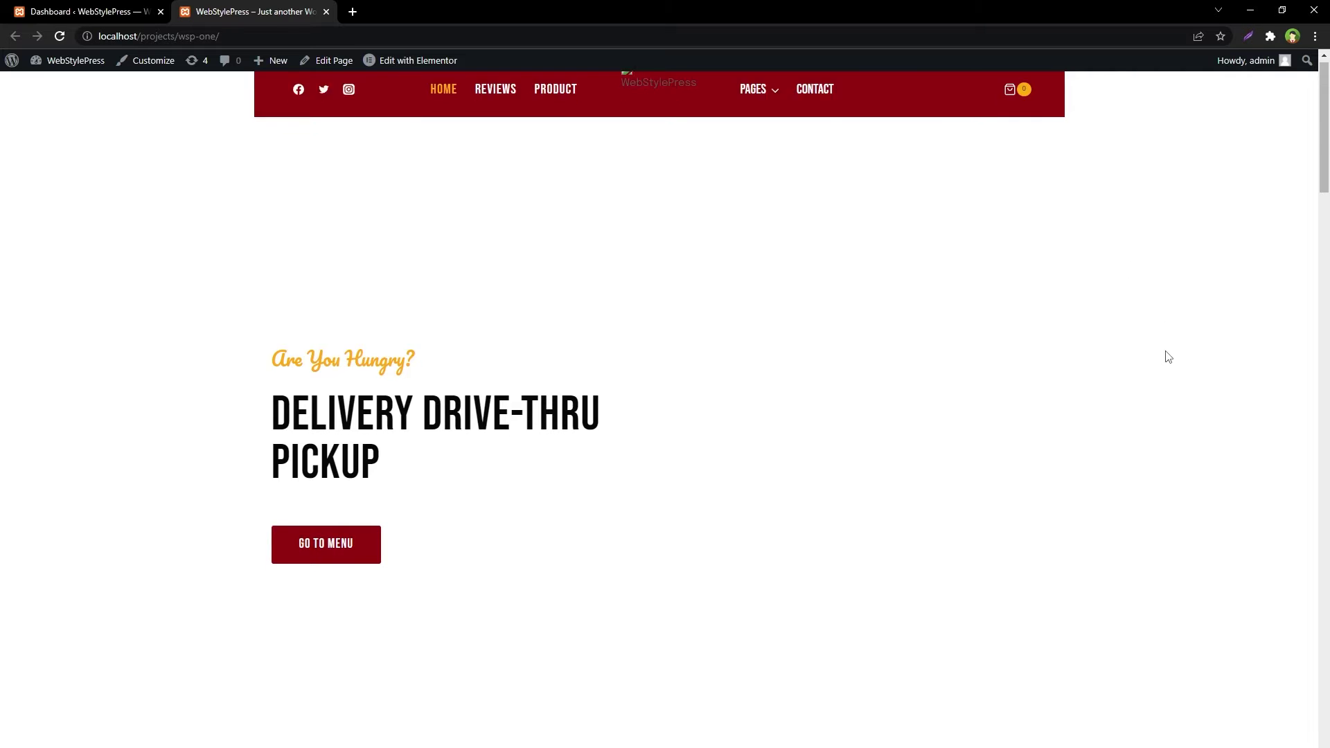
{"action": "scroll", "coordinate": [1167, 356], "scroll_direction": "down", "scroll_amount": 15}
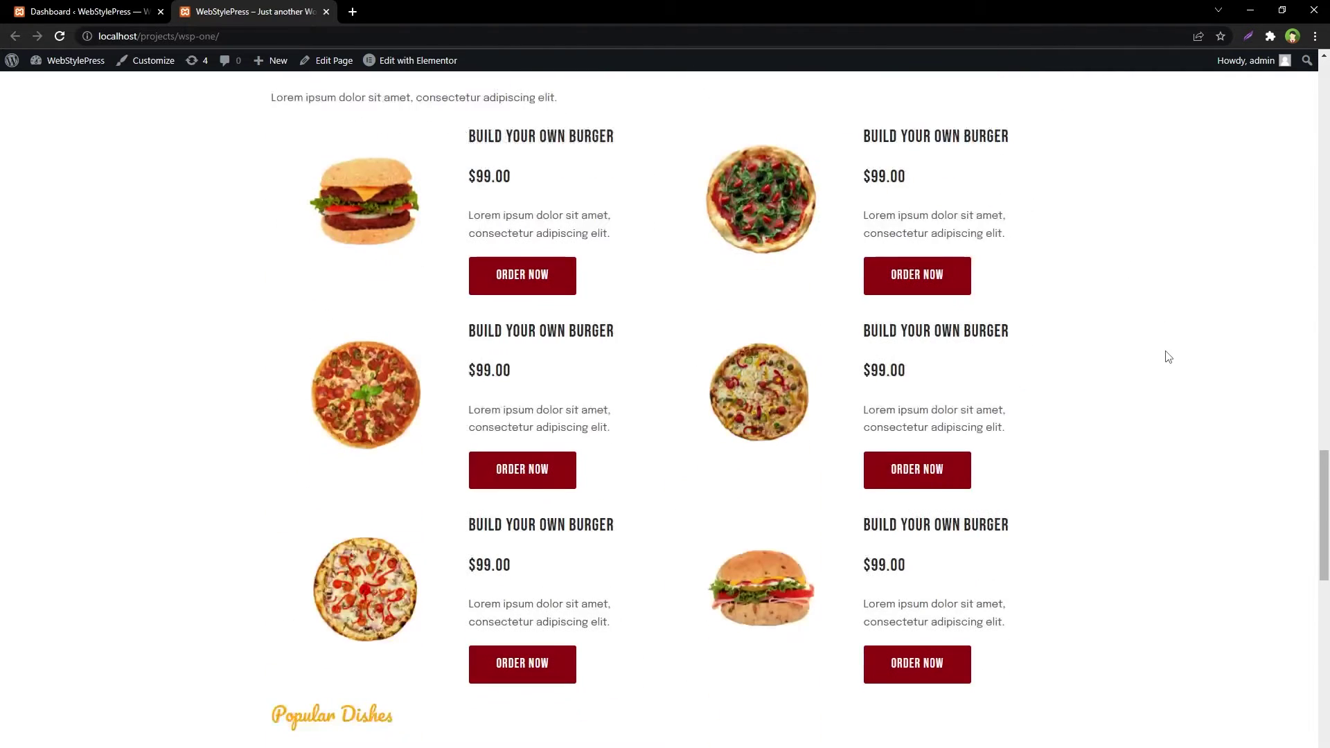
{"action": "scroll", "coordinate": [1167, 356], "scroll_direction": "down", "scroll_amount": 15}
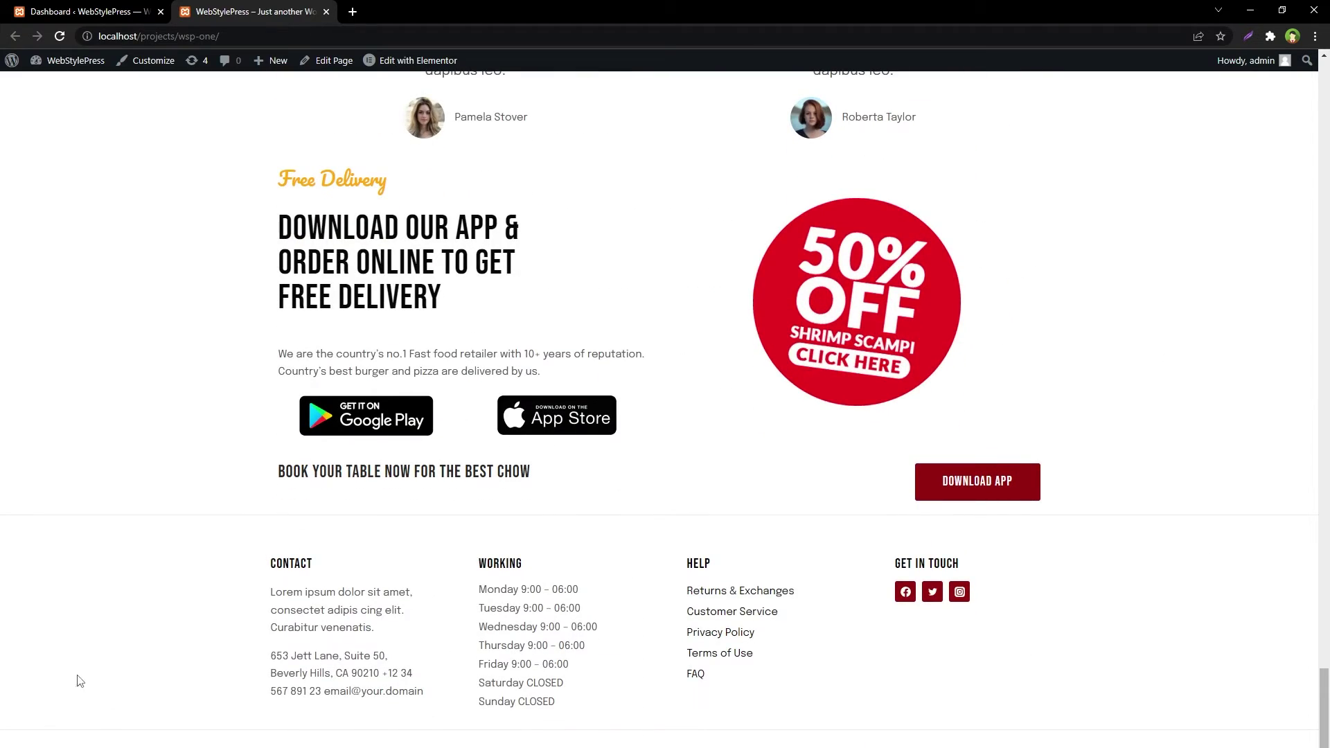
{"action": "scroll", "coordinate": [1061, 394], "scroll_direction": "up", "scroll_amount": 20}
{"action": "scroll", "coordinate": [1059, 393], "scroll_direction": "up", "scroll_amount": 10}
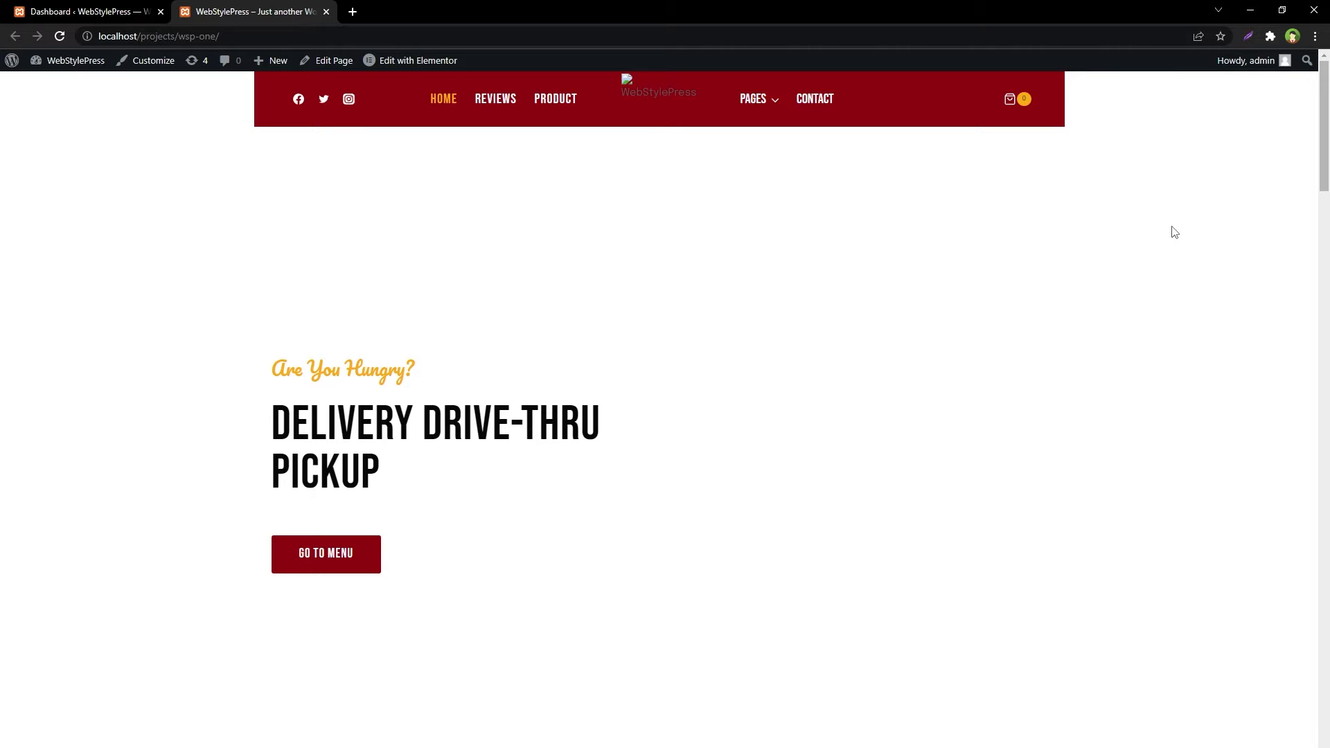
Step: Inspect the page, view the Console's 500 errors, and bring up options for the post-5.css link
{"action": "right_click", "coordinate": [1174, 232]}
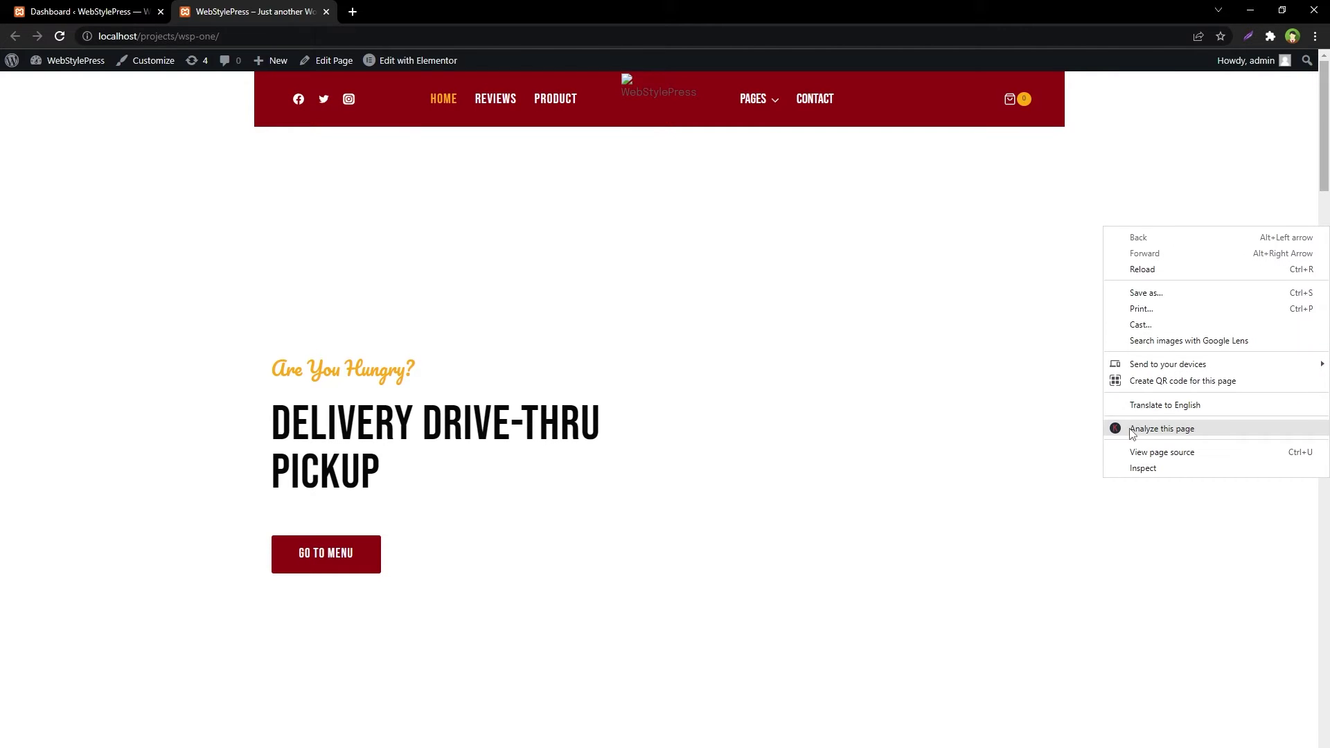
{"action": "left_click", "coordinate": [1150, 468]}
{"action": "left_click", "coordinate": [238, 359]}
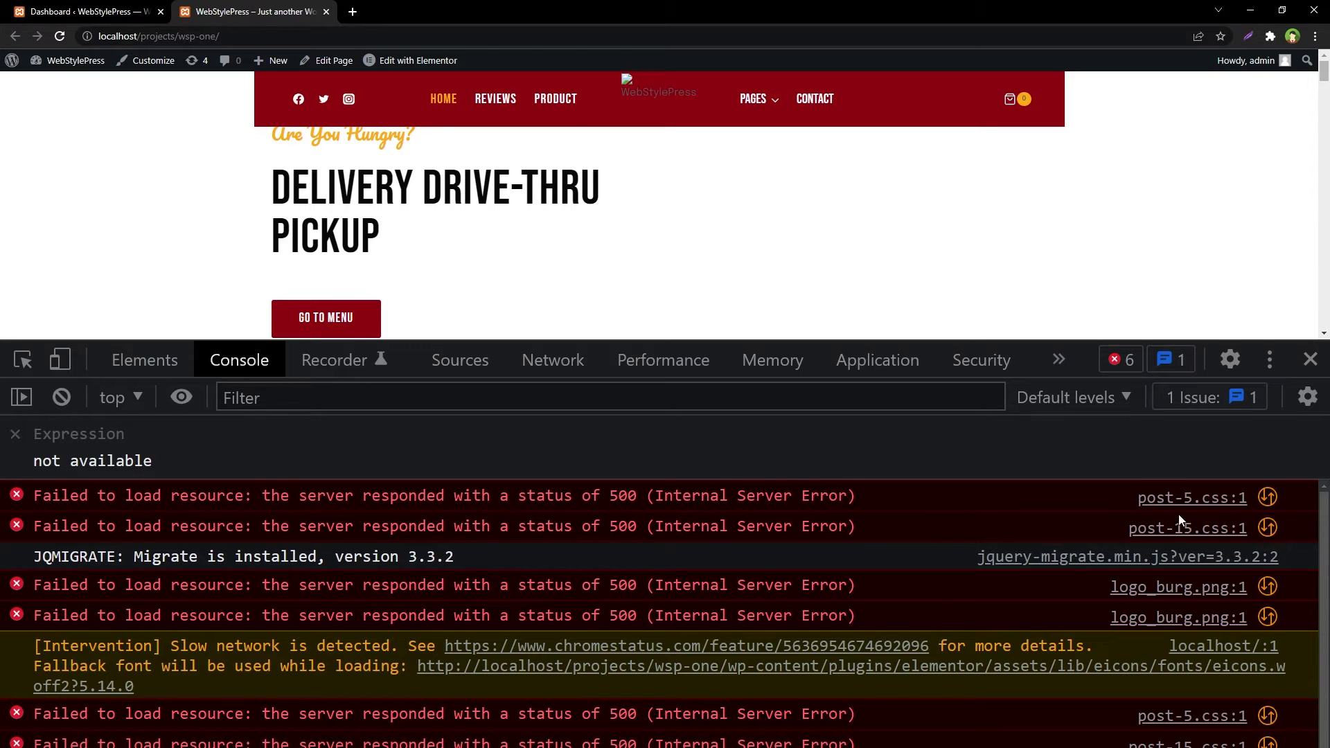
{"action": "right_click", "coordinate": [1179, 499]}
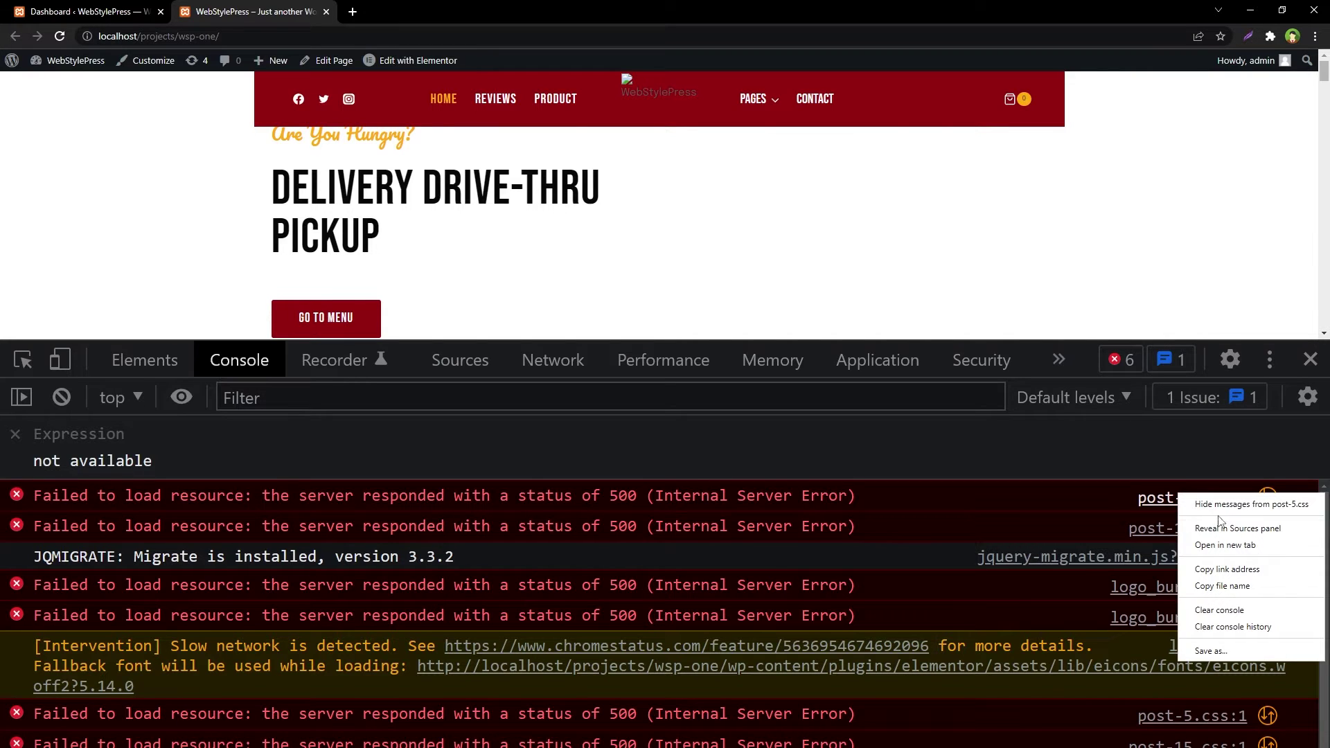
{"action": "left_click", "coordinate": [1203, 547]}
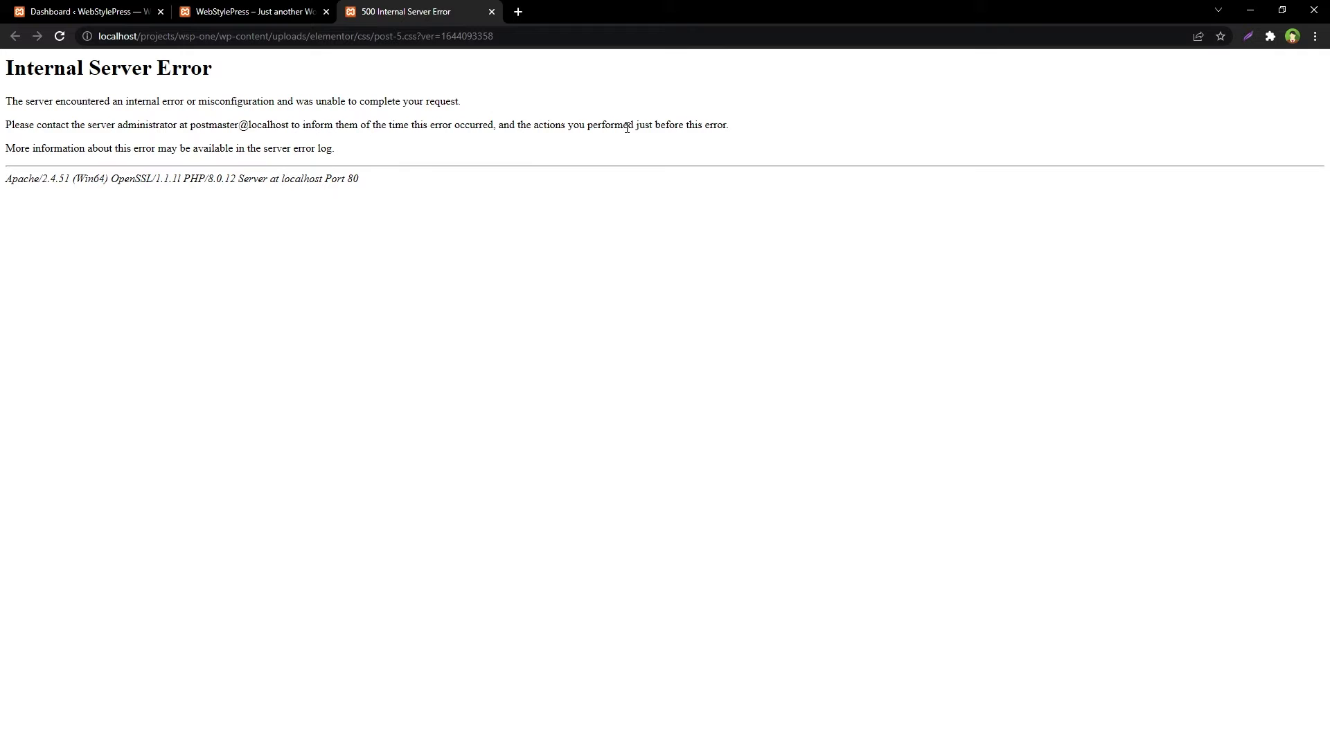
{"action": "left_click_drag", "start_coordinate": [32, 89], "coordinate": [451, 210]}
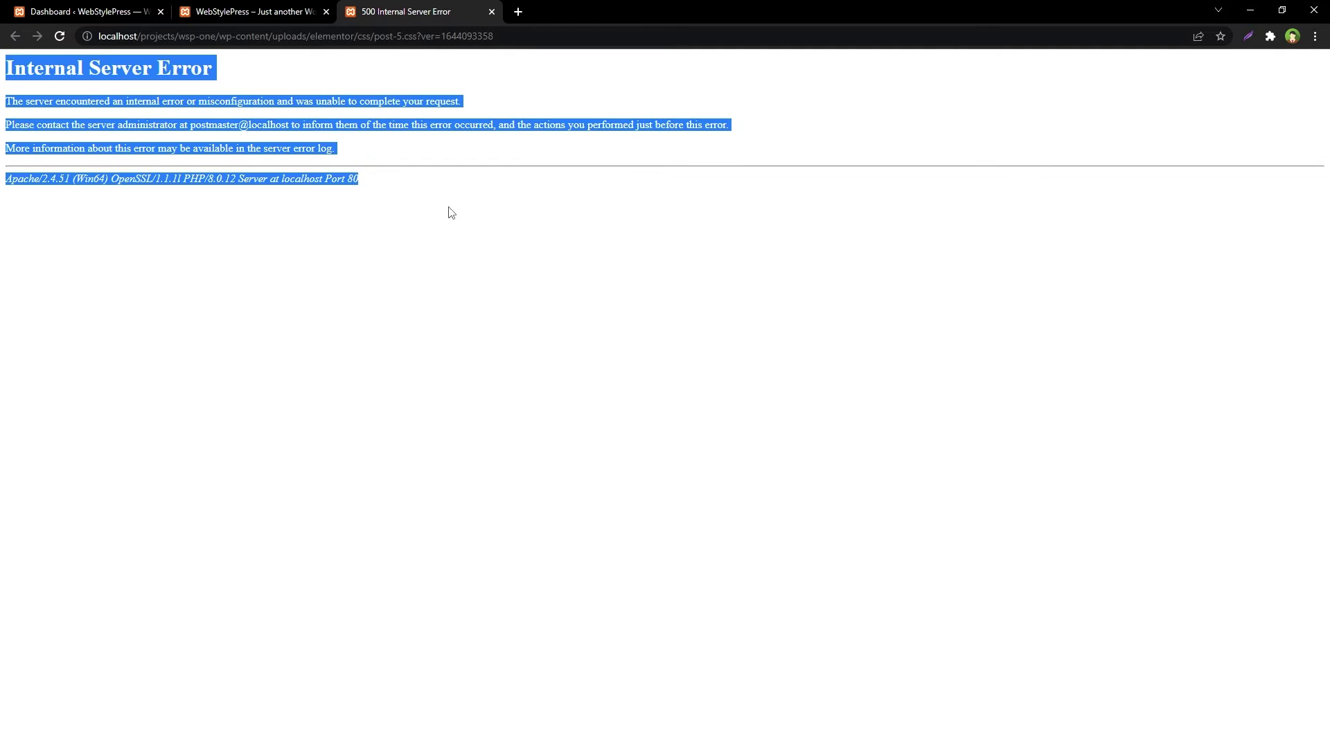
{"action": "left_click", "coordinate": [451, 210]}
{"action": "left_click", "coordinate": [430, 36]}
{"action": "left_click", "coordinate": [429, 36]}
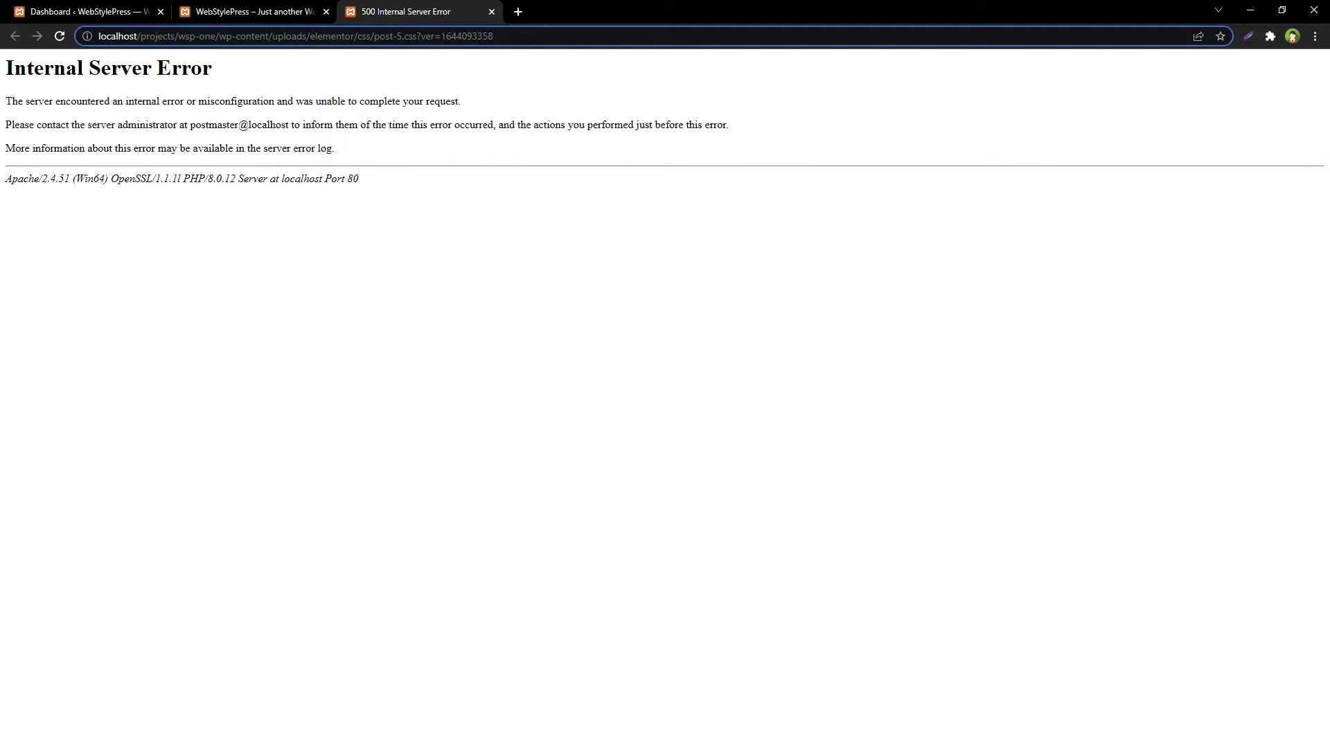
{"action": "left_click_drag", "start_coordinate": [416, 36], "coordinate": [493, 36]}
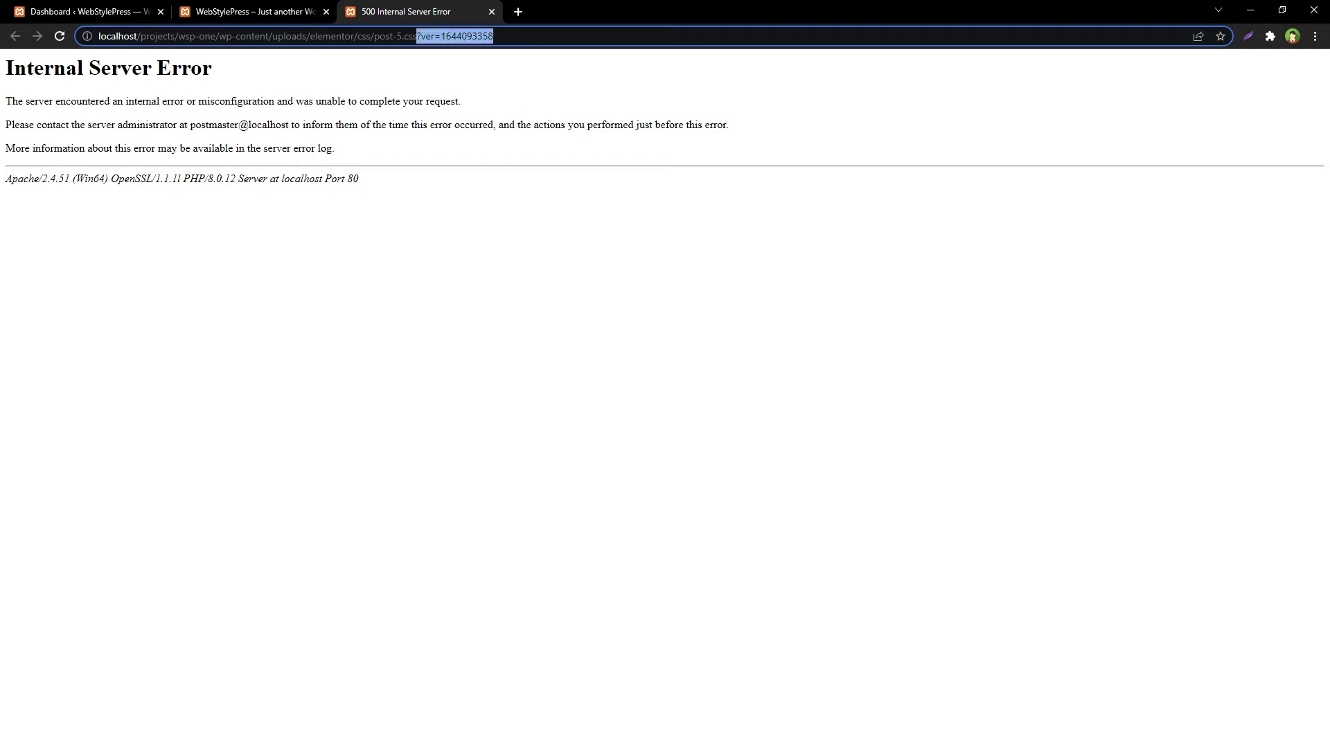
{"action": "key", "text": "BackSpace"}
{"action": "key", "text": "Return"}
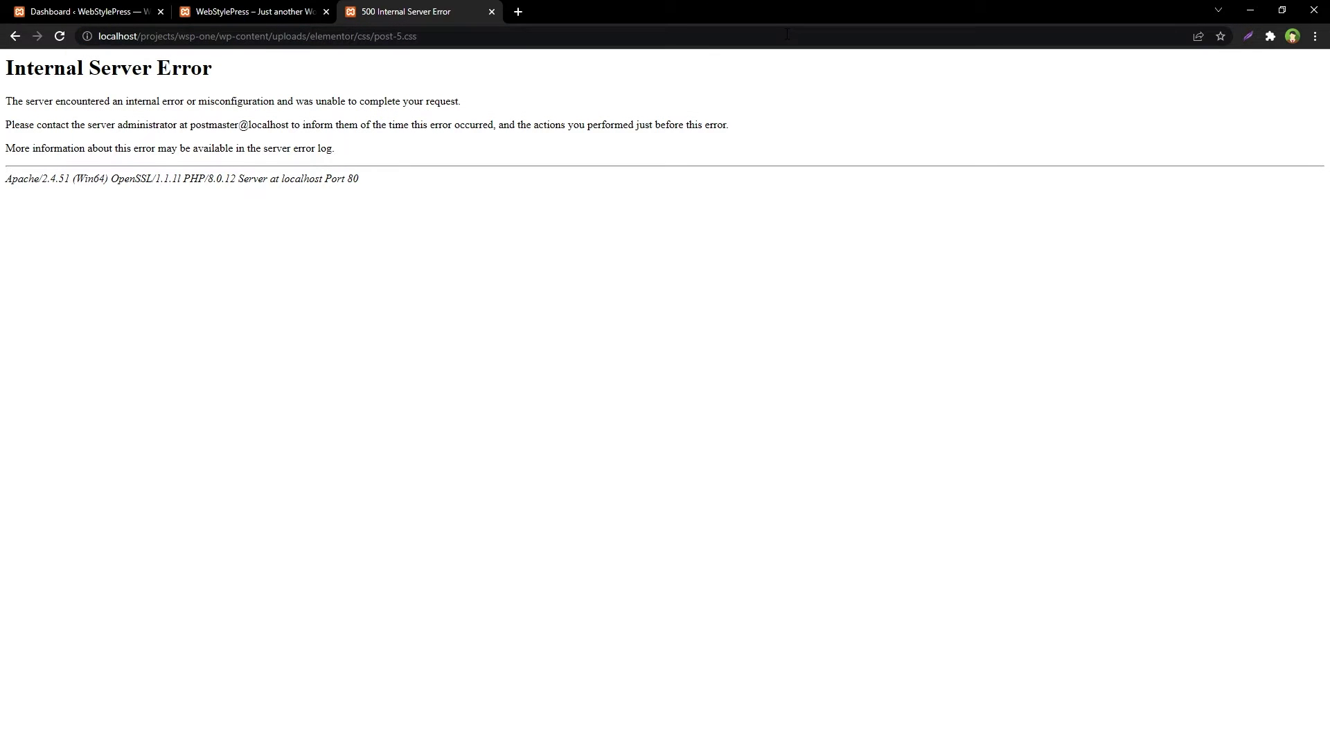
Step: Check the post-5.css URL still gives the 500 error, then close that tab
{"action": "left_click", "coordinate": [469, 34]}
{"action": "left_click", "coordinate": [469, 34]}
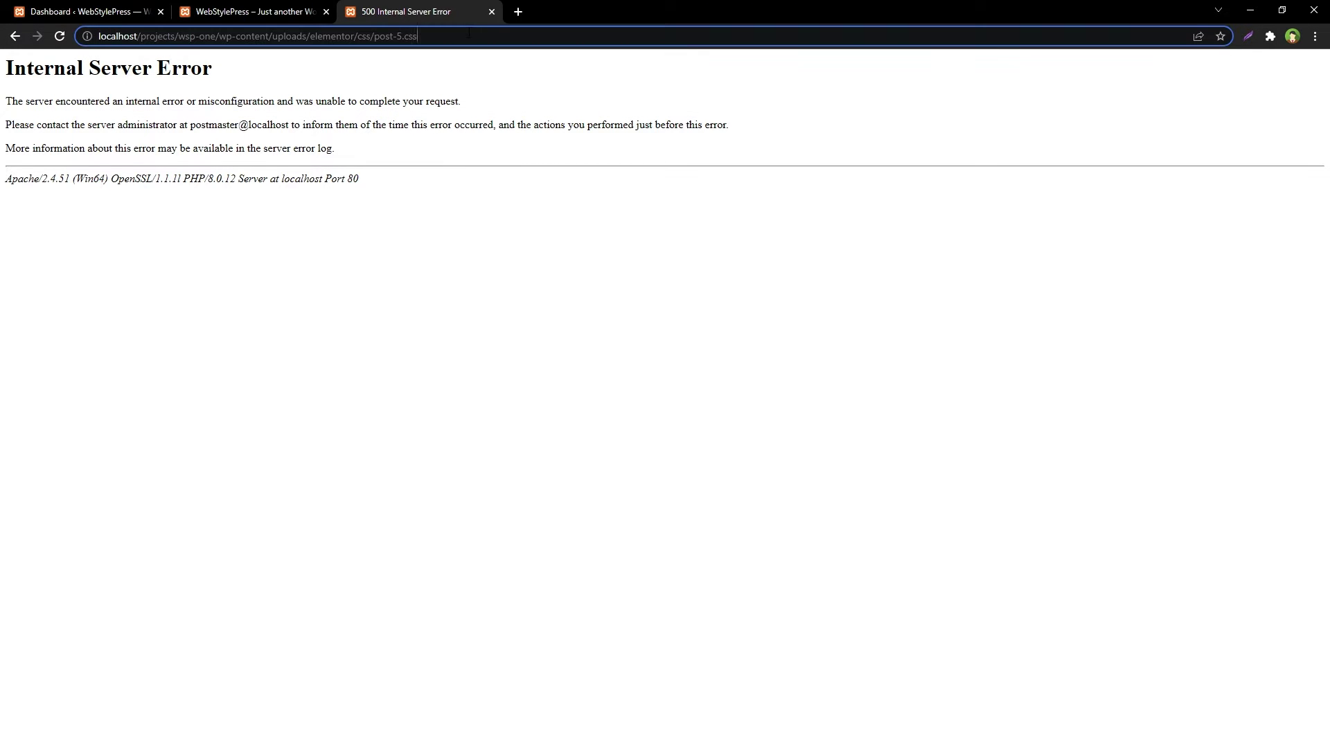
{"action": "left_click_drag", "start_coordinate": [374, 31], "coordinate": [415, 35]}
{"action": "left_click", "coordinate": [471, 206]}
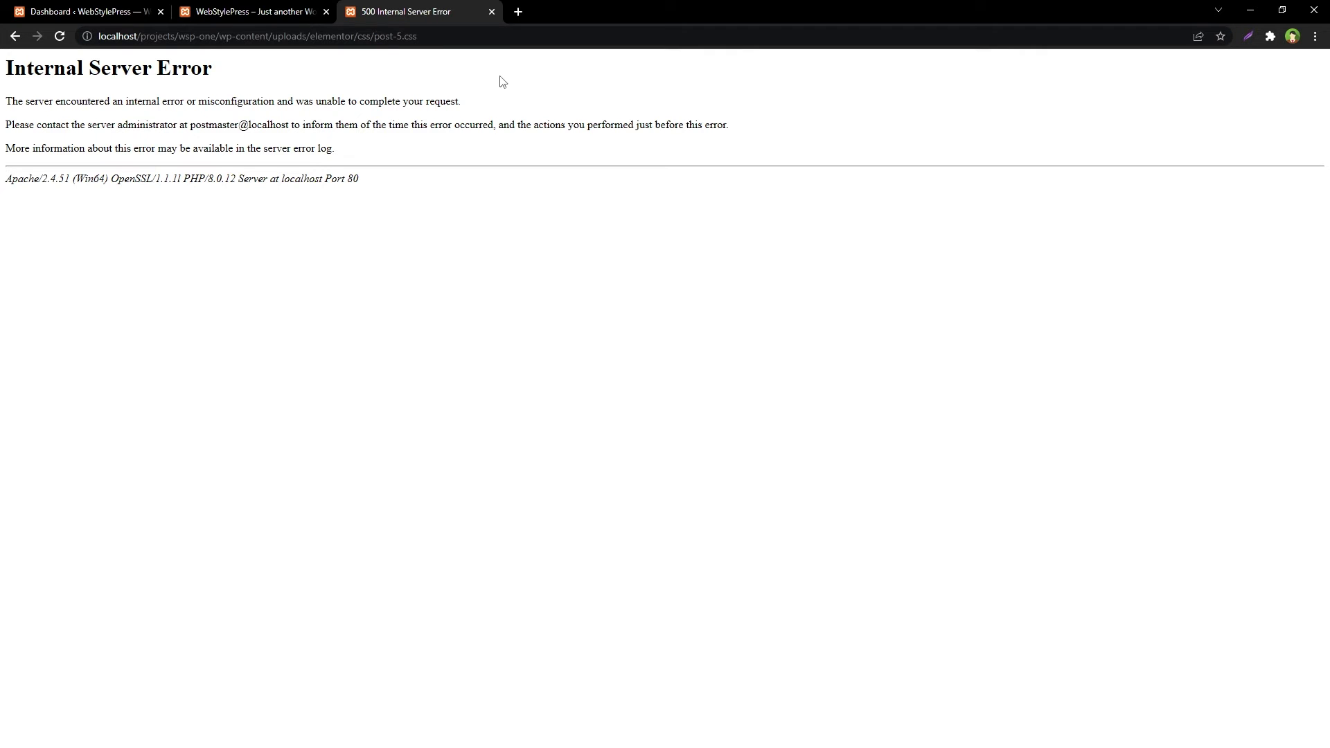
{"action": "left_click", "coordinate": [492, 12]}
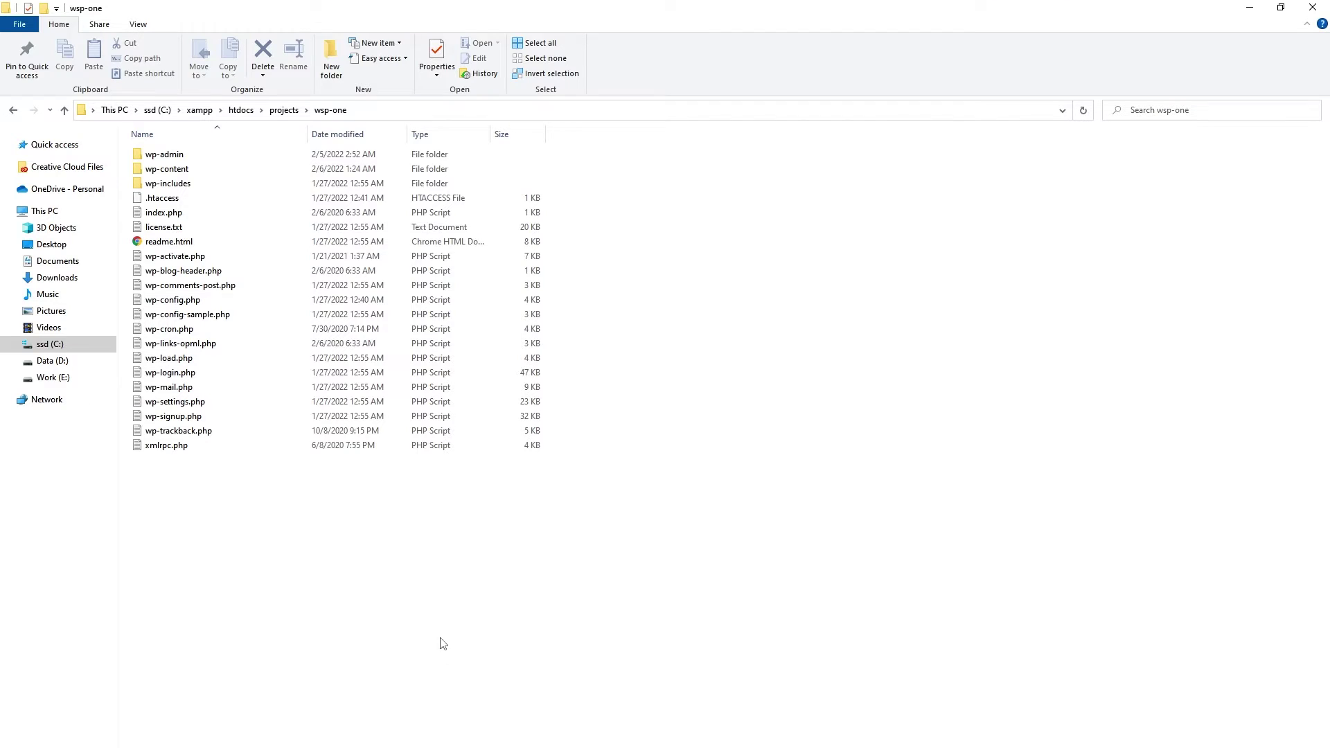
Step: Browse wp-content > uploads > elementor > css and select post-5.css and post-15.css to confirm they exist
{"action": "double_click", "coordinate": [179, 170]}
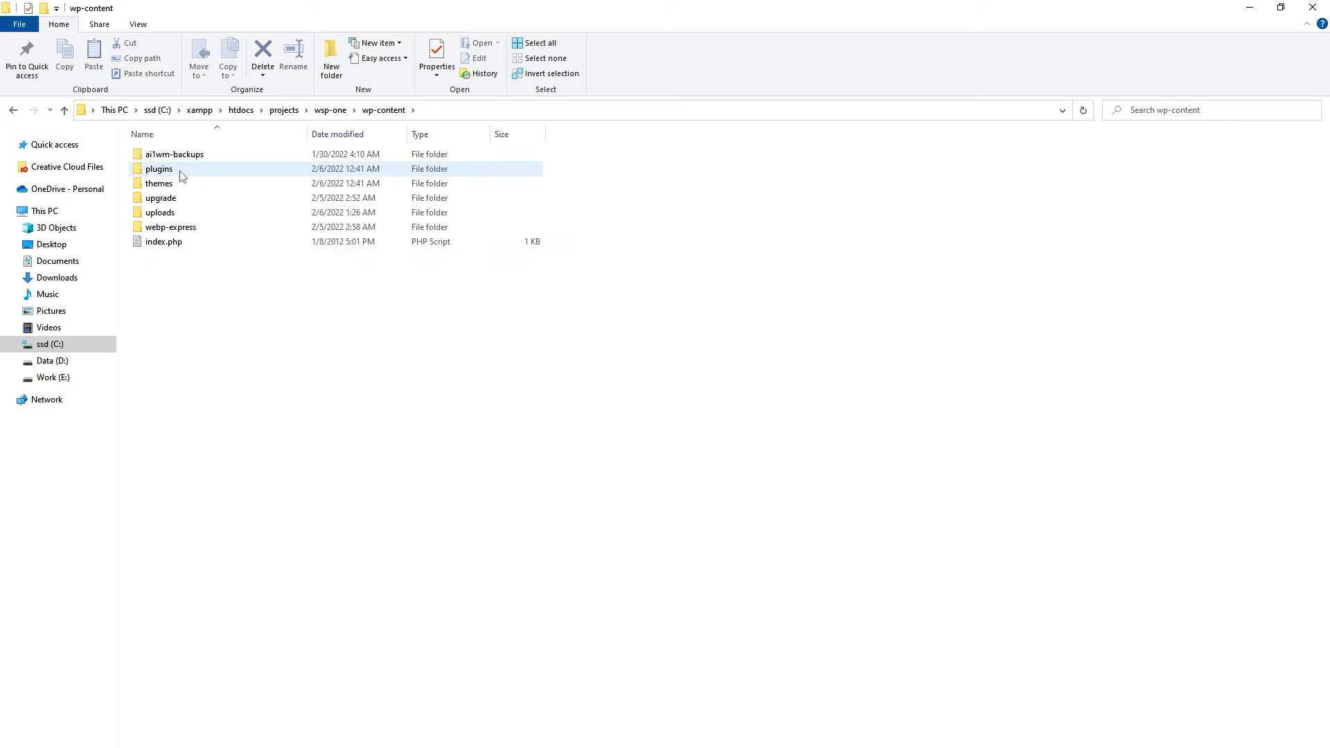
{"action": "double_click", "coordinate": [181, 213]}
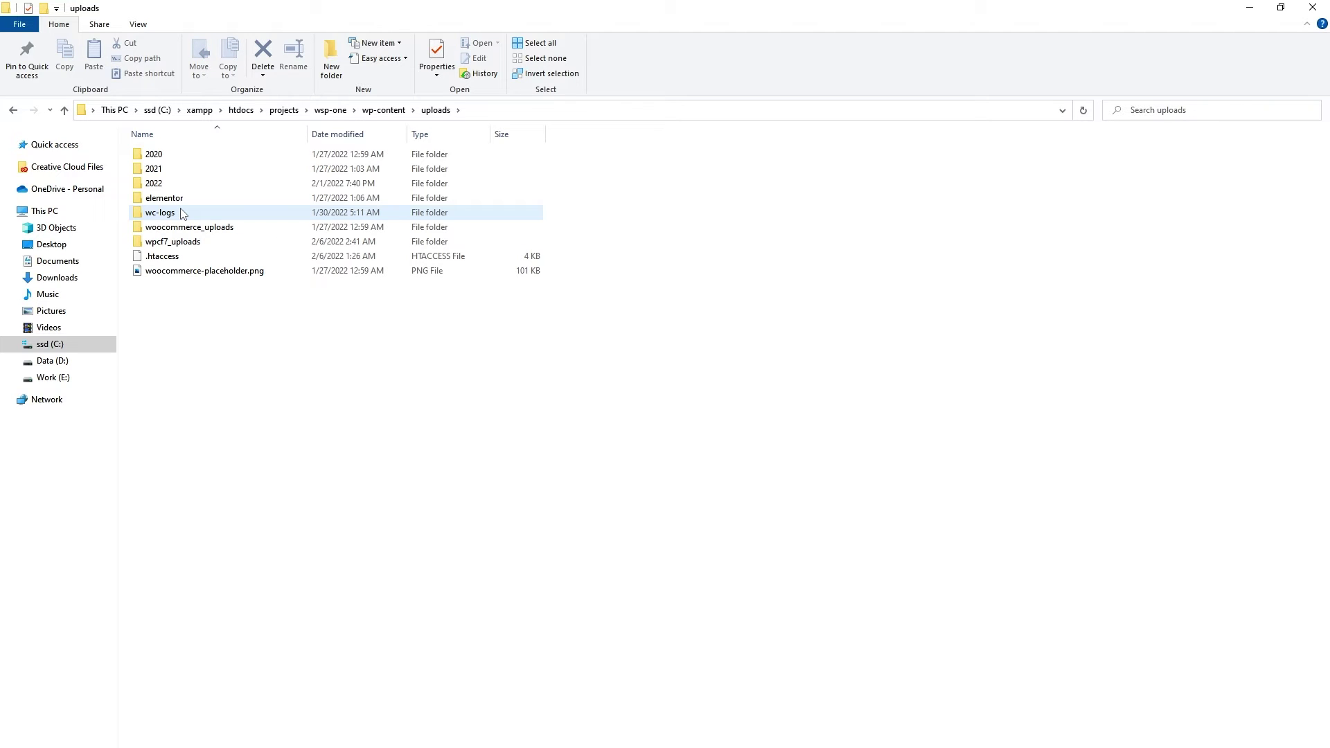
{"action": "double_click", "coordinate": [194, 198]}
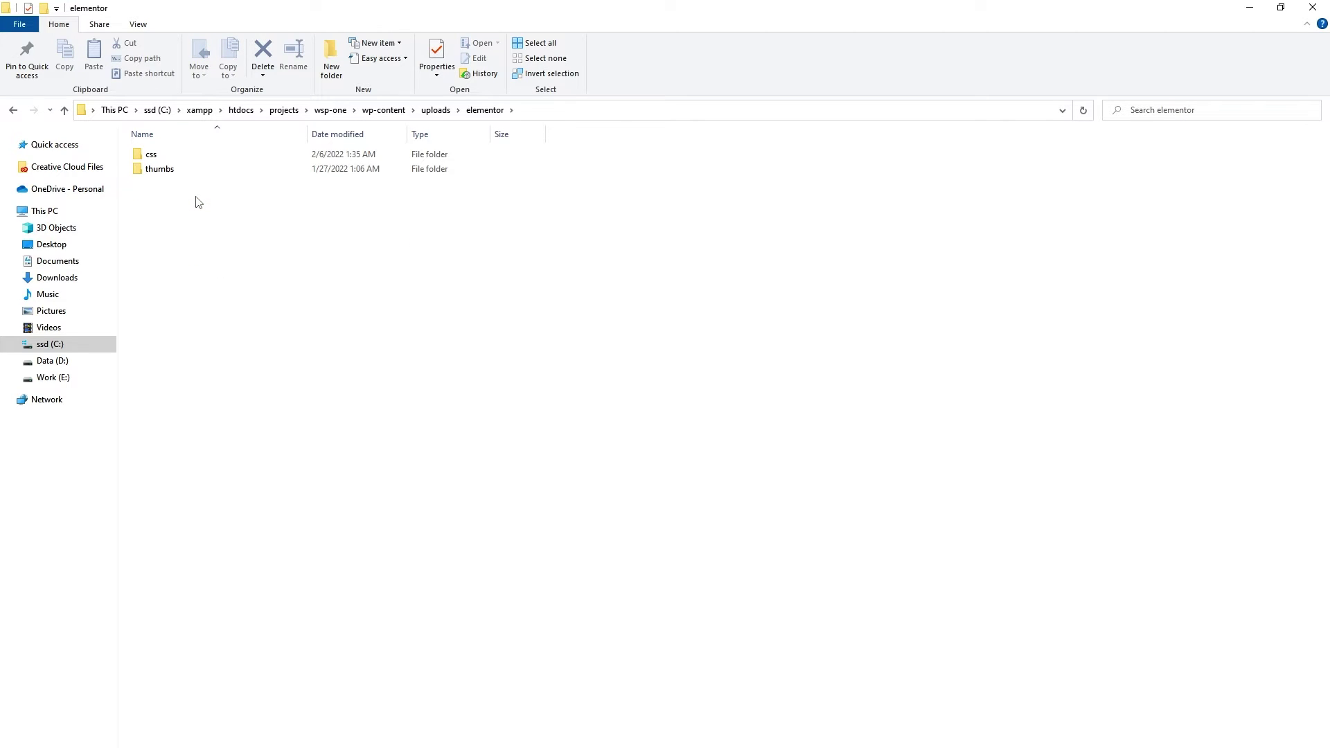
{"action": "double_click", "coordinate": [178, 157]}
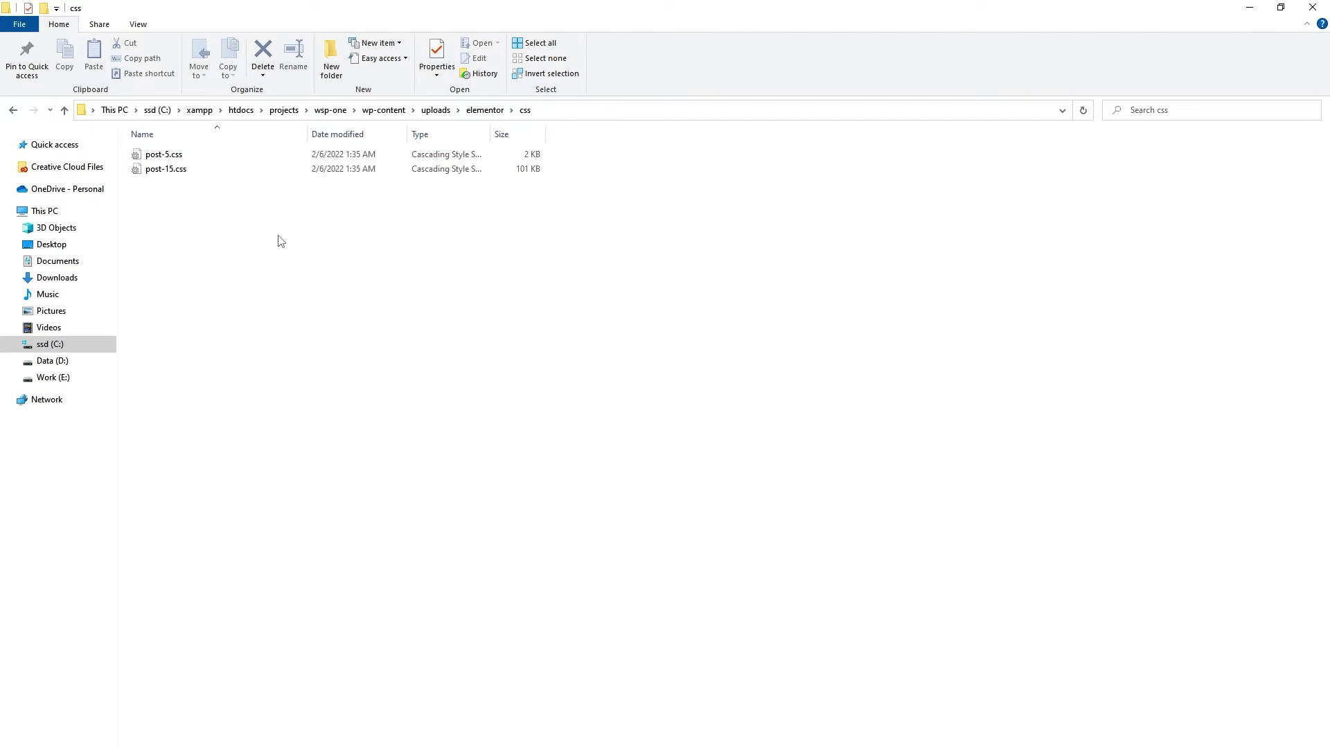
{"action": "left_click_drag", "start_coordinate": [279, 237], "coordinate": [160, 158]}
{"action": "left_click", "coordinate": [225, 231]}
{"action": "left_click_drag", "start_coordinate": [237, 228], "coordinate": [160, 152]}
{"action": "left_click", "coordinate": [230, 238]}
Step: In Elementor's Advanced settings, set CSS Print Method to Internal Embedding and save changes
{"action": "key", "text": "alt+Tab"}
{"action": "mouse_move", "coordinate": [17, 449]}
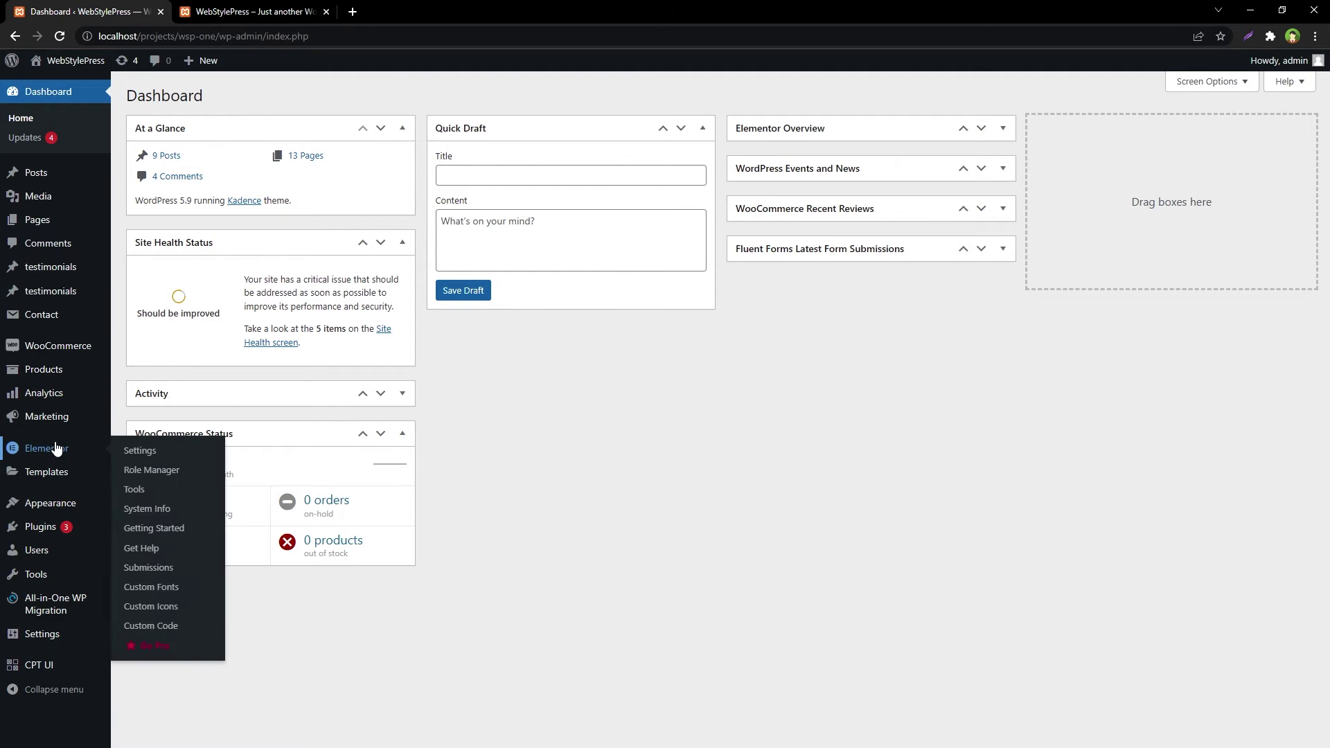
{"action": "left_click", "coordinate": [157, 455]}
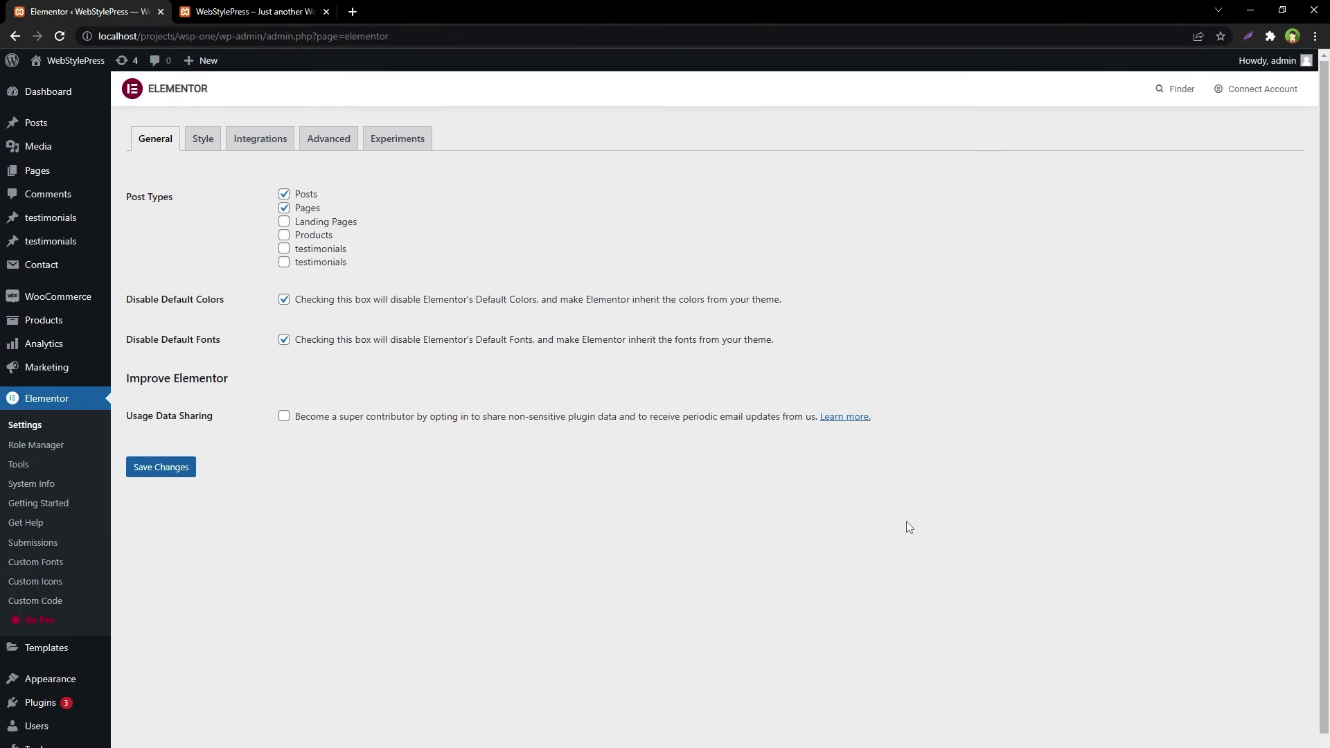
{"action": "left_click", "coordinate": [320, 139]}
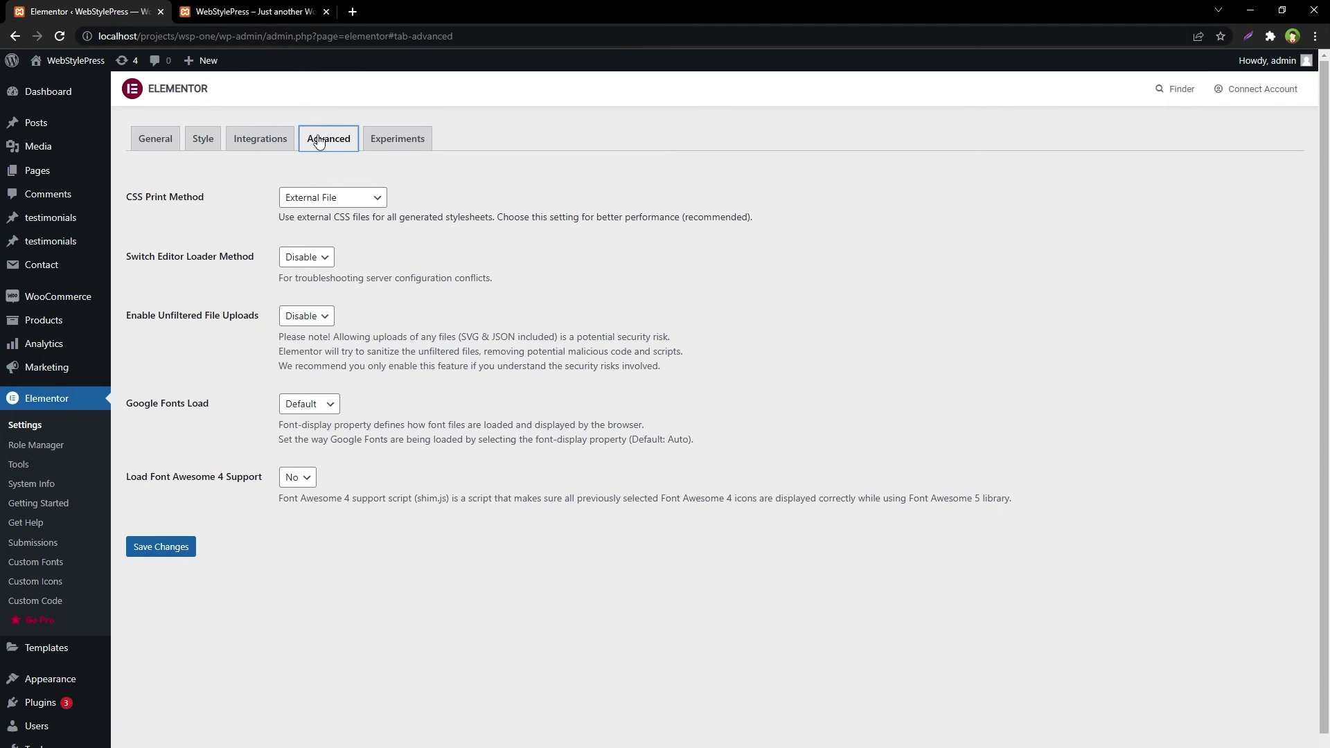
{"action": "left_click_drag", "start_coordinate": [206, 197], "coordinate": [126, 198]}
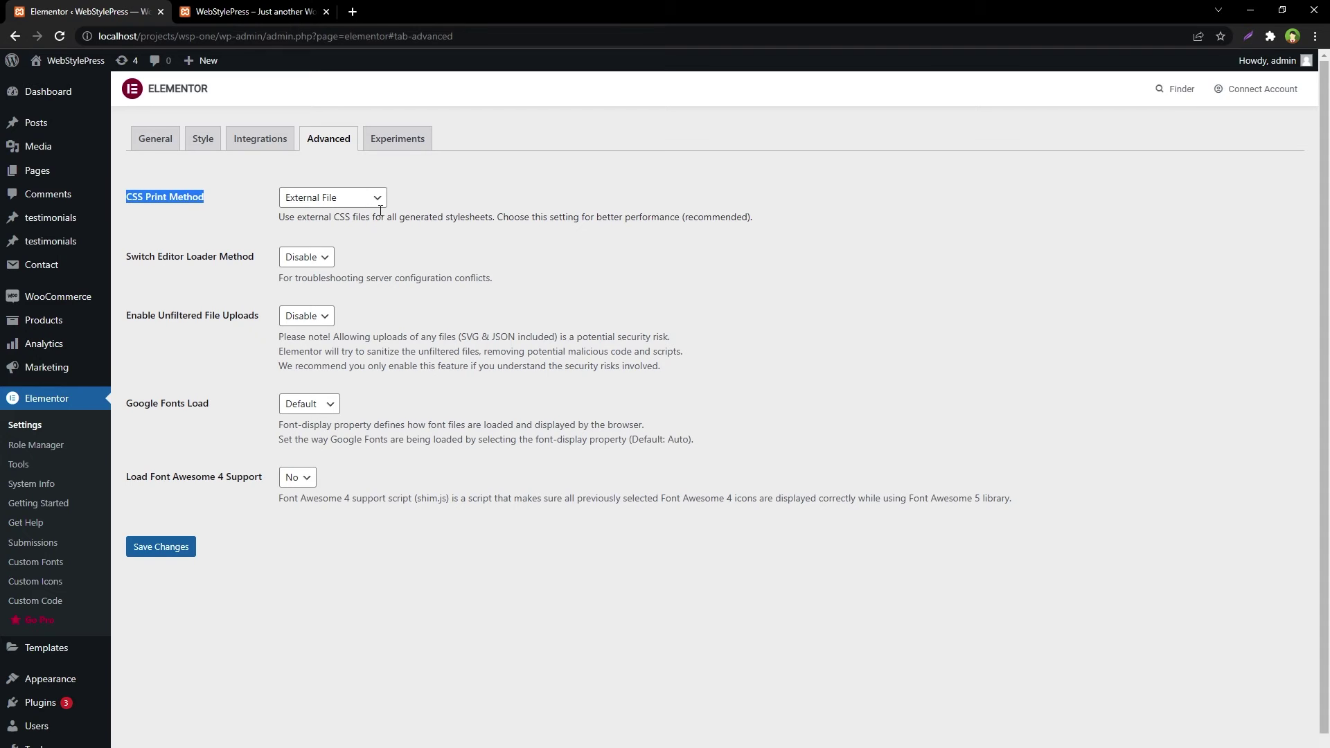
{"action": "left_click", "coordinate": [350, 205]}
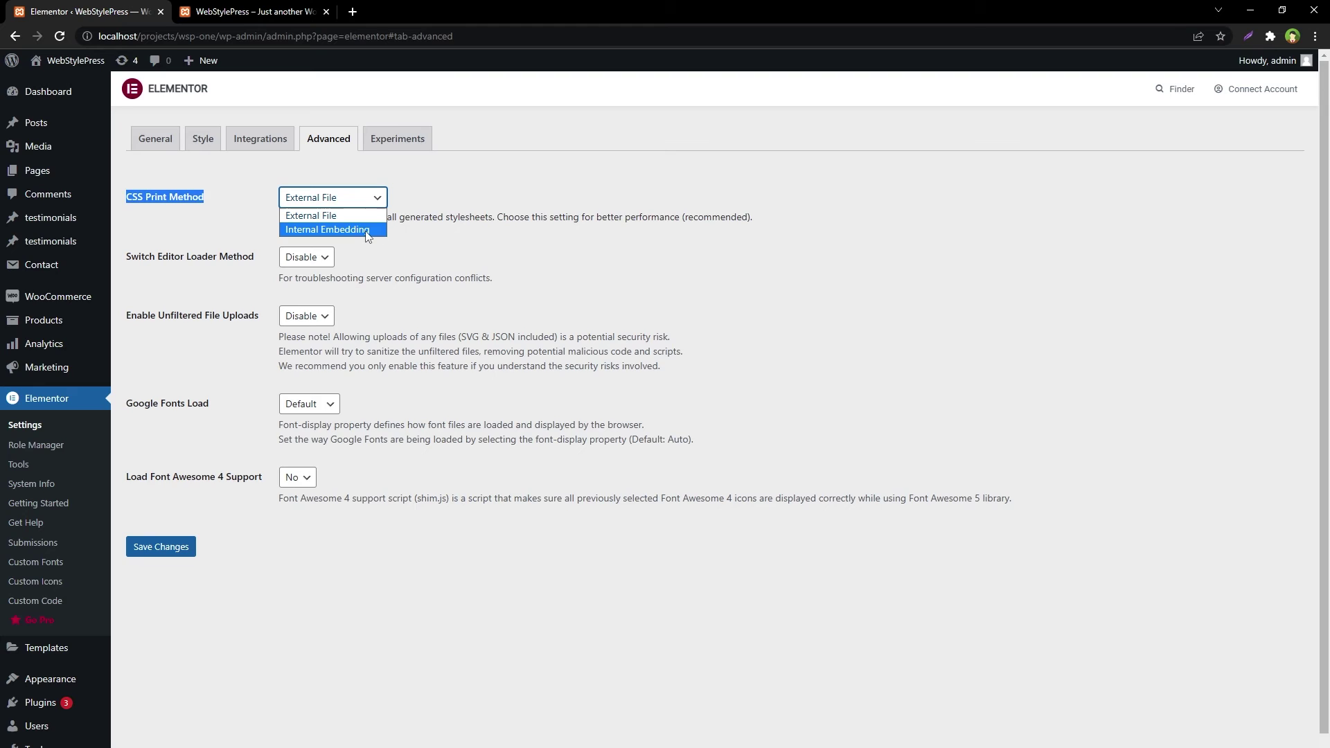
{"action": "left_click", "coordinate": [365, 232]}
{"action": "scroll", "coordinate": [617, 263], "scroll_direction": "up", "scroll_amount": 3}
{"action": "scroll", "coordinate": [618, 264], "scroll_direction": "down", "scroll_amount": 7}
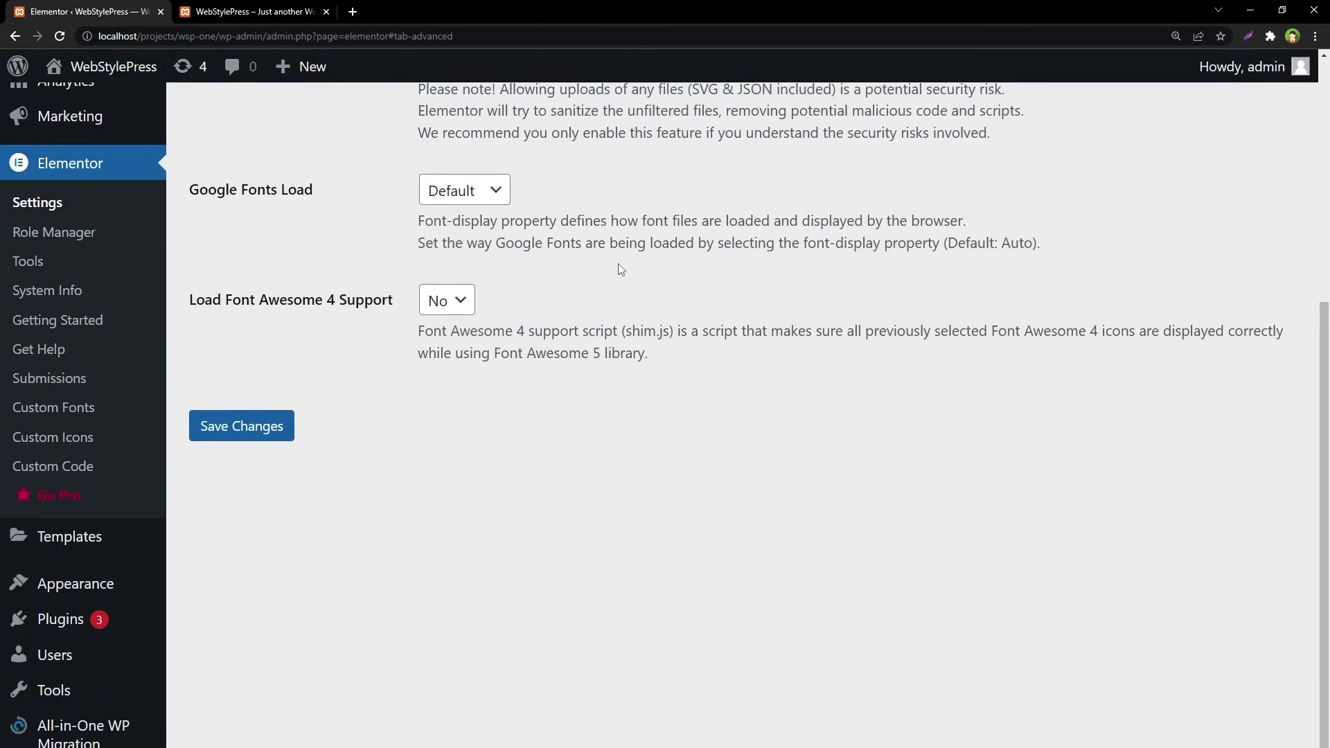
{"action": "left_click", "coordinate": [242, 344]}
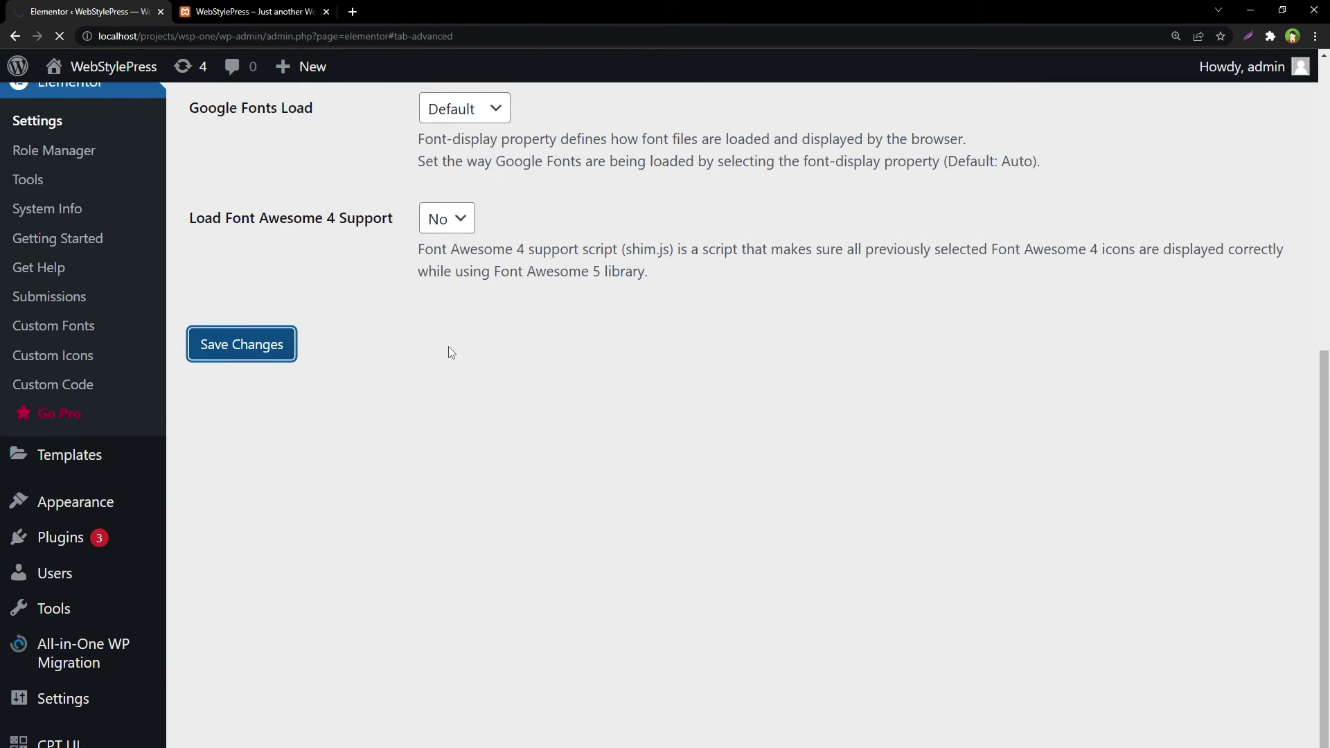
Step: Return to the site's front-end tab and close the developer tools
{"action": "left_click", "coordinate": [258, 14]}
{"action": "left_click_drag", "start_coordinate": [1075, 335], "coordinate": [1045, 572]}
{"action": "left_click", "coordinate": [1310, 593]}
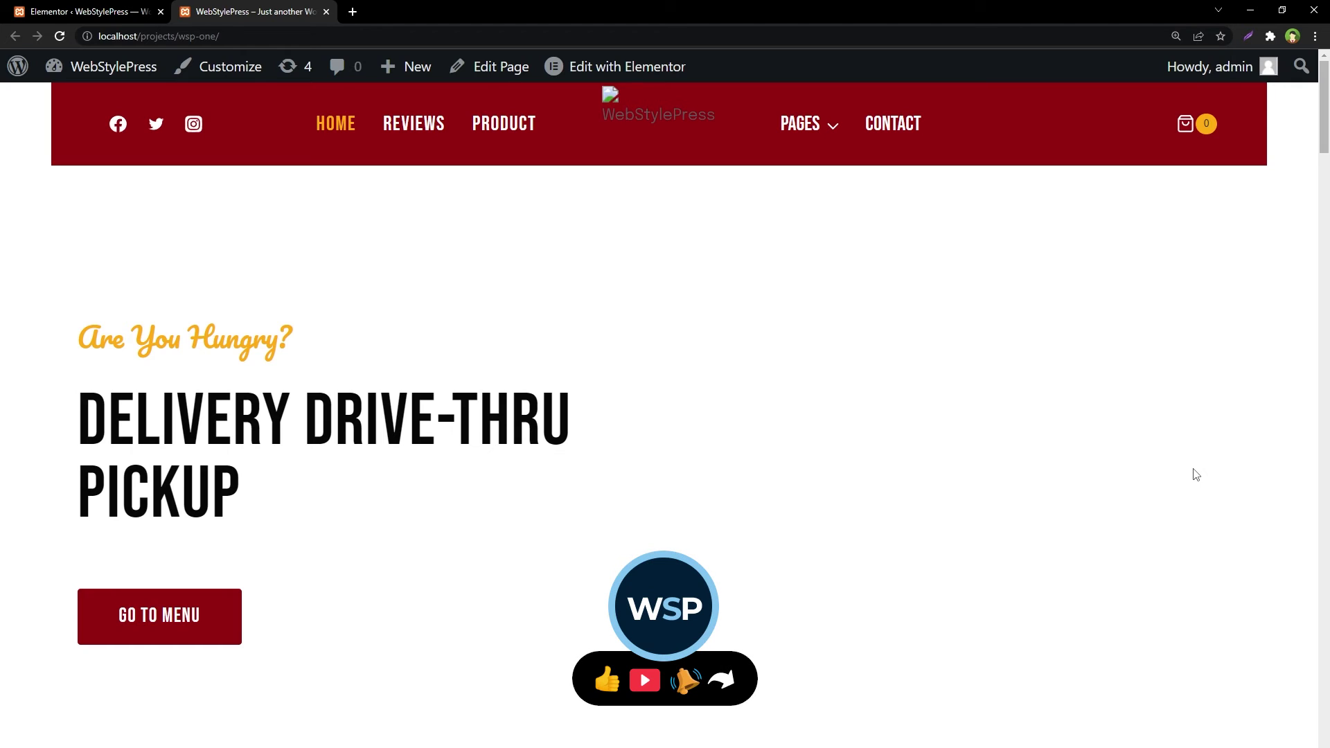
Step: Reload the homepage at 100% zoom and scroll through its styled sections and Gourmet Burger logo
{"action": "key", "text": "F5"}
{"action": "key", "text": "ctrl+0"}
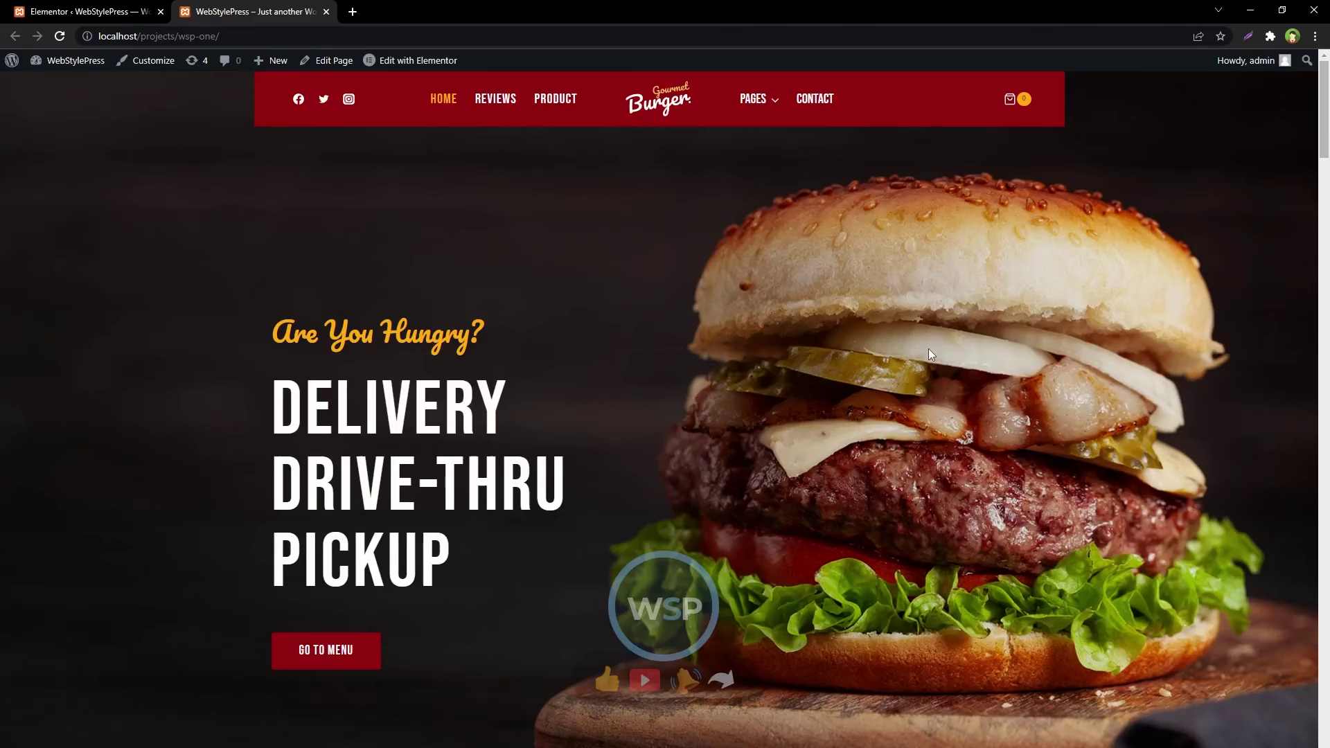
{"action": "scroll", "coordinate": [928, 353], "scroll_direction": "down", "scroll_amount": 6}
{"action": "scroll", "coordinate": [929, 354], "scroll_direction": "down", "scroll_amount": 20}
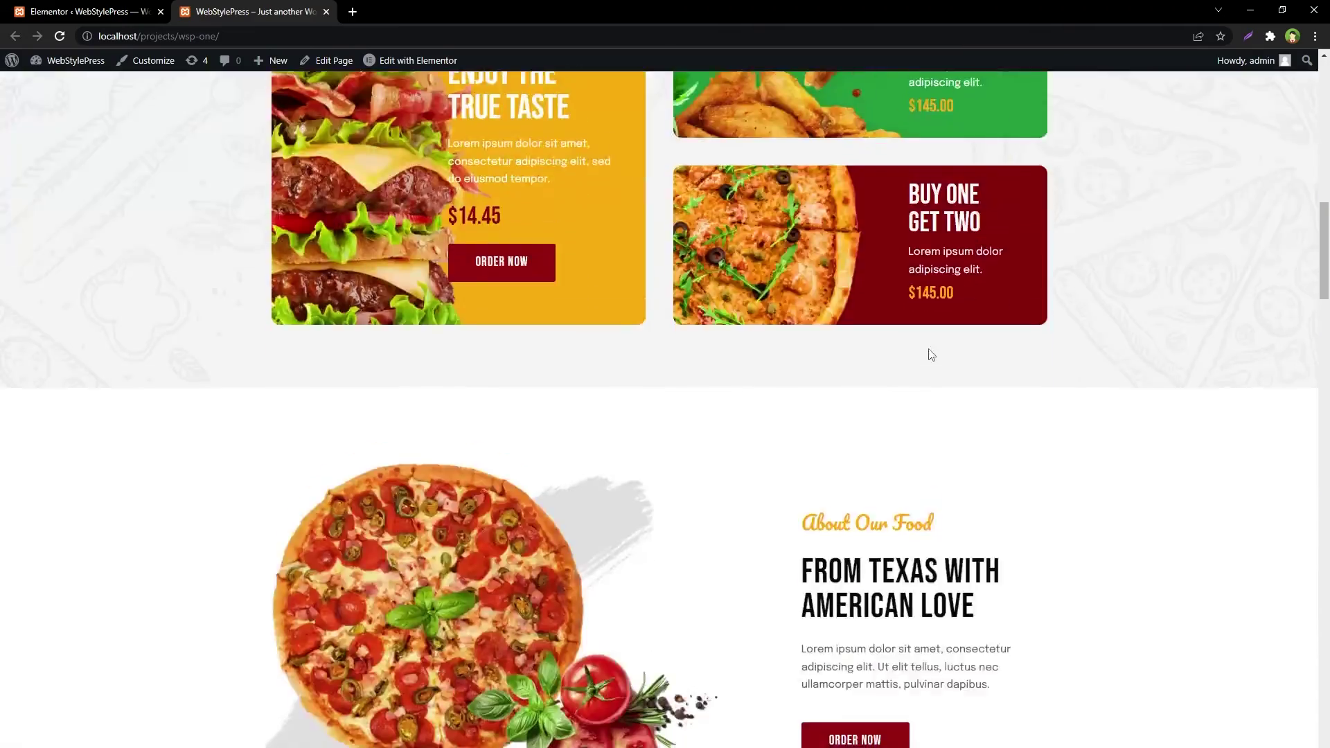
{"action": "scroll", "coordinate": [929, 354], "scroll_direction": "down", "scroll_amount": 20}
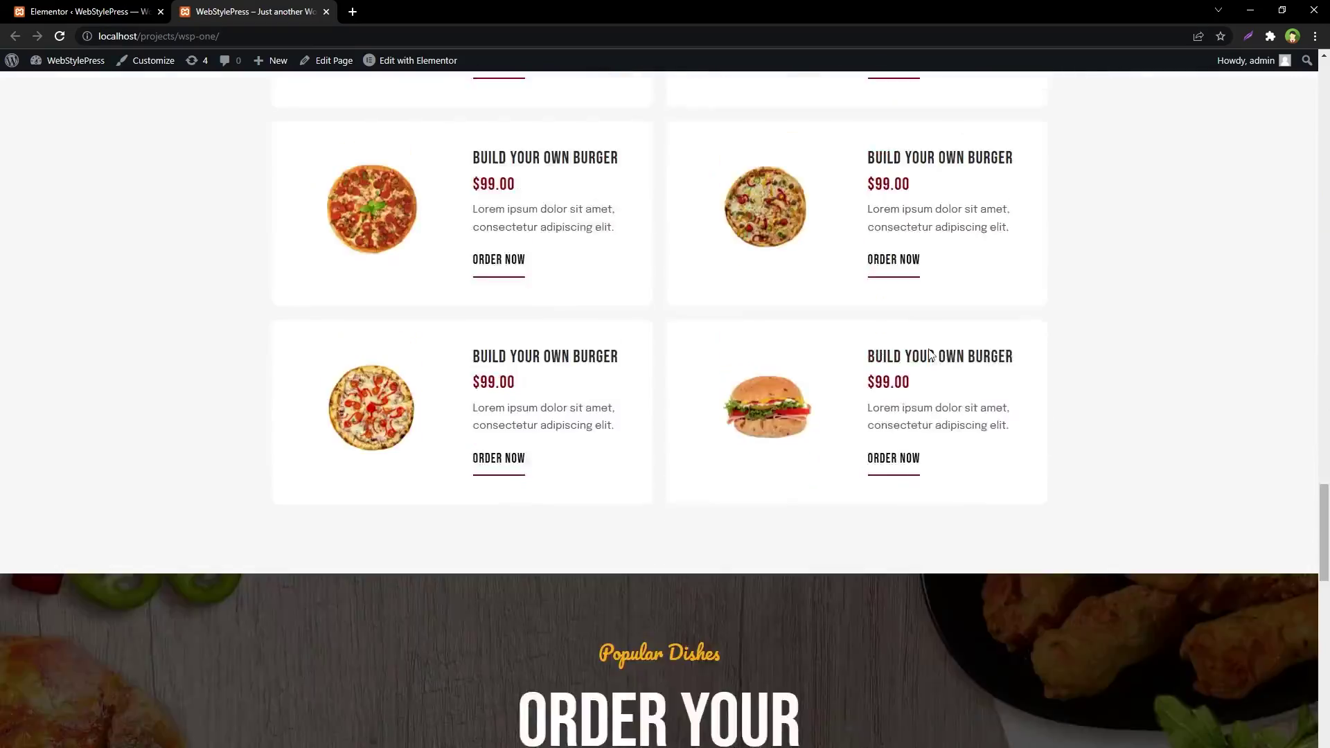
{"action": "scroll", "coordinate": [929, 355], "scroll_direction": "down", "scroll_amount": 5}
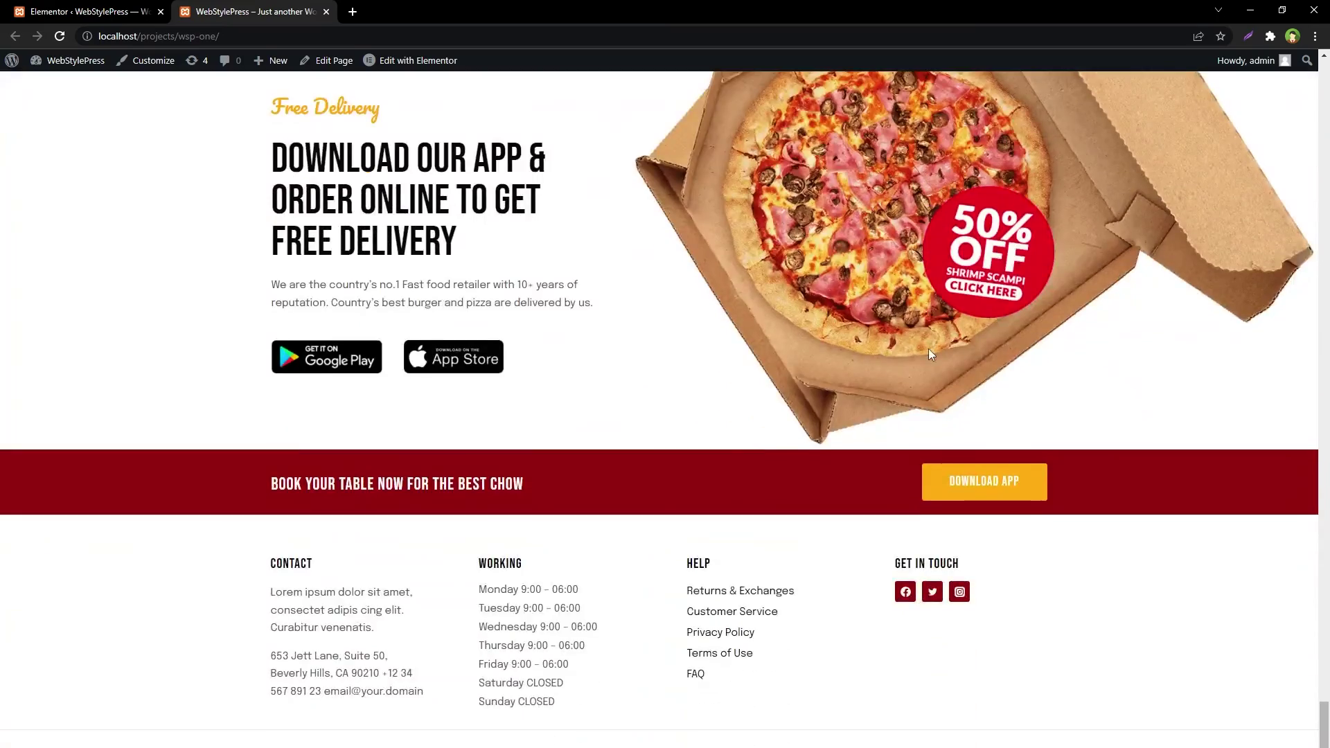
{"action": "scroll", "coordinate": [929, 354], "scroll_direction": "up", "scroll_amount": 15}
{"action": "scroll", "coordinate": [929, 355], "scroll_direction": "up", "scroll_amount": 20}
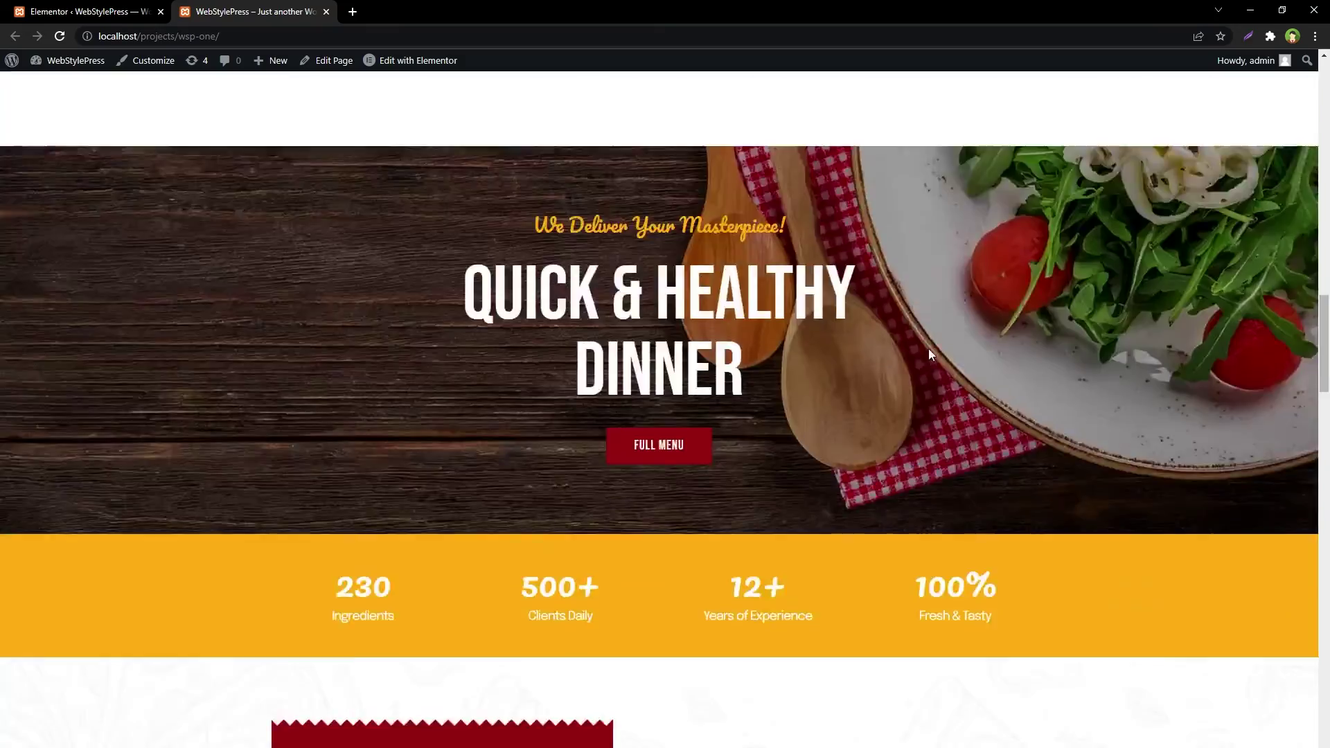
{"action": "scroll", "coordinate": [929, 354], "scroll_direction": "up", "scroll_amount": 4}
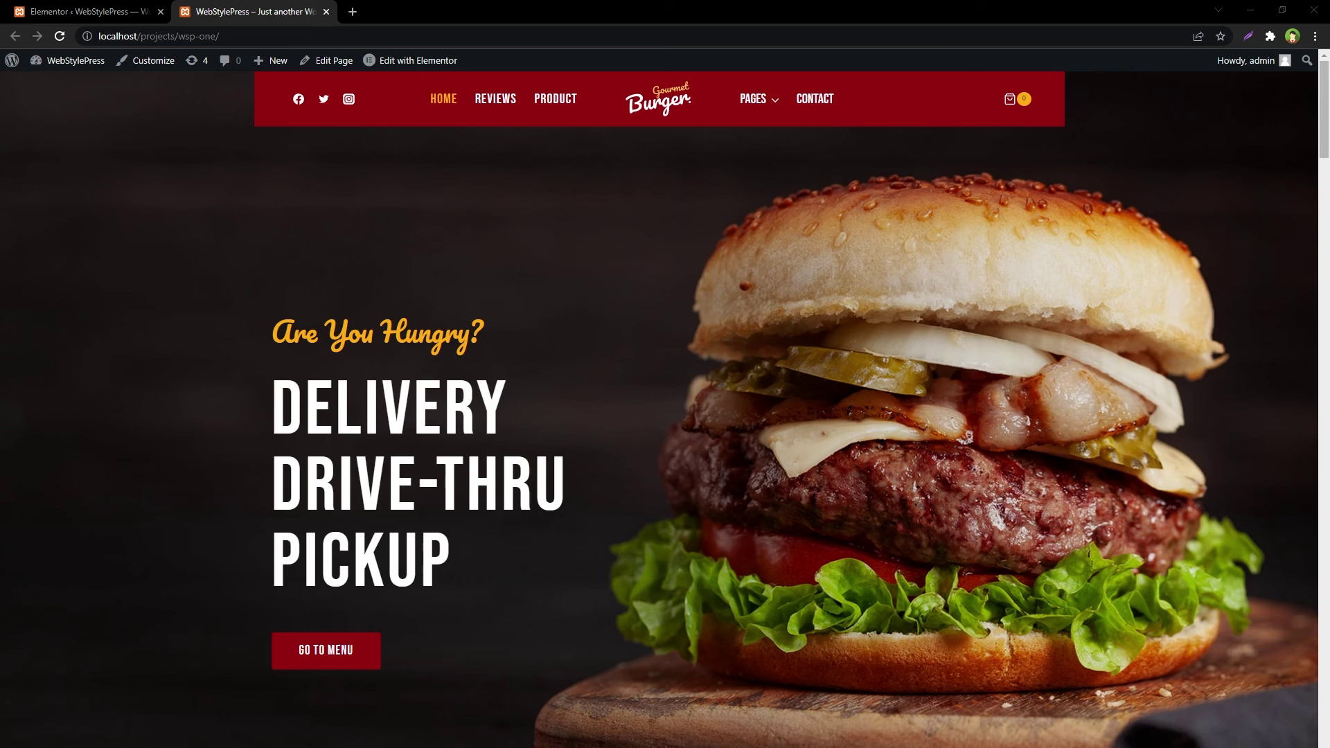
{"action": "right_click", "coordinate": [860, 400]}
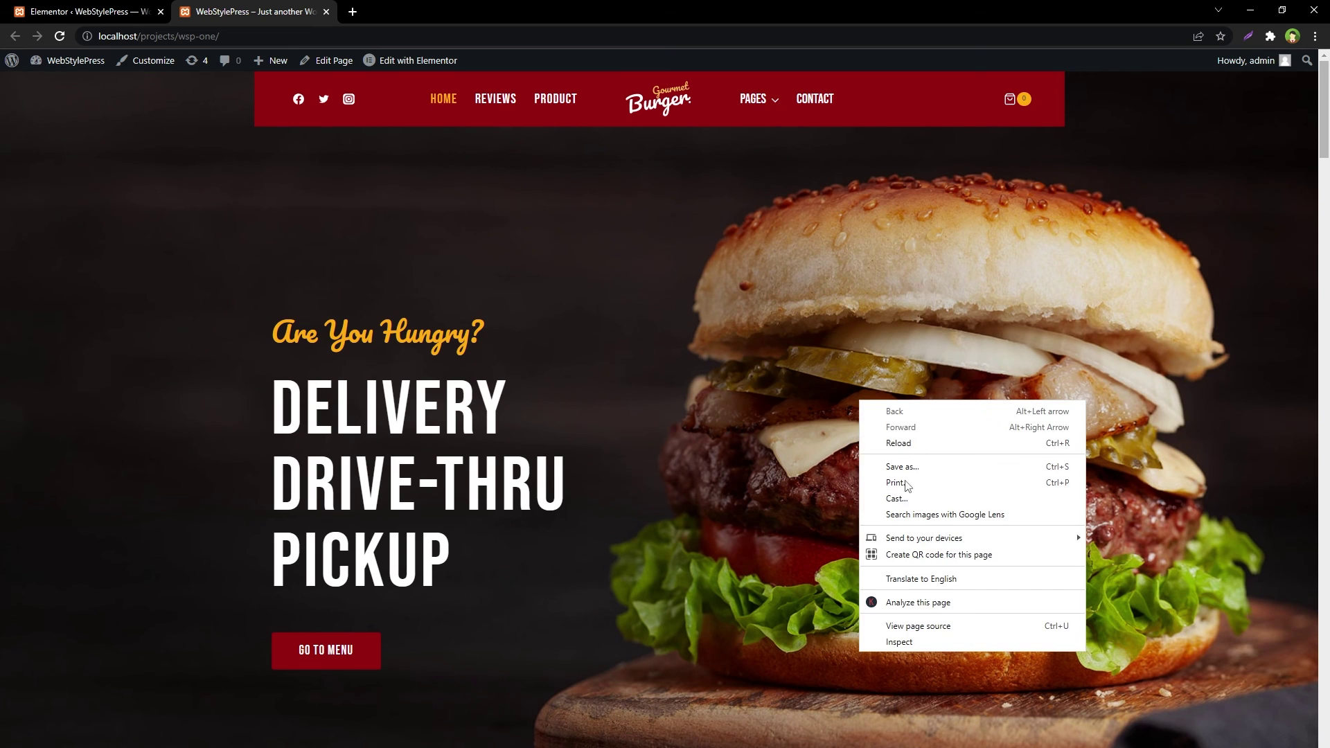
{"action": "left_click", "coordinate": [488, 587]}
{"action": "key", "text": "ctrl+shift+i"}
{"action": "left_click", "coordinate": [239, 293]}
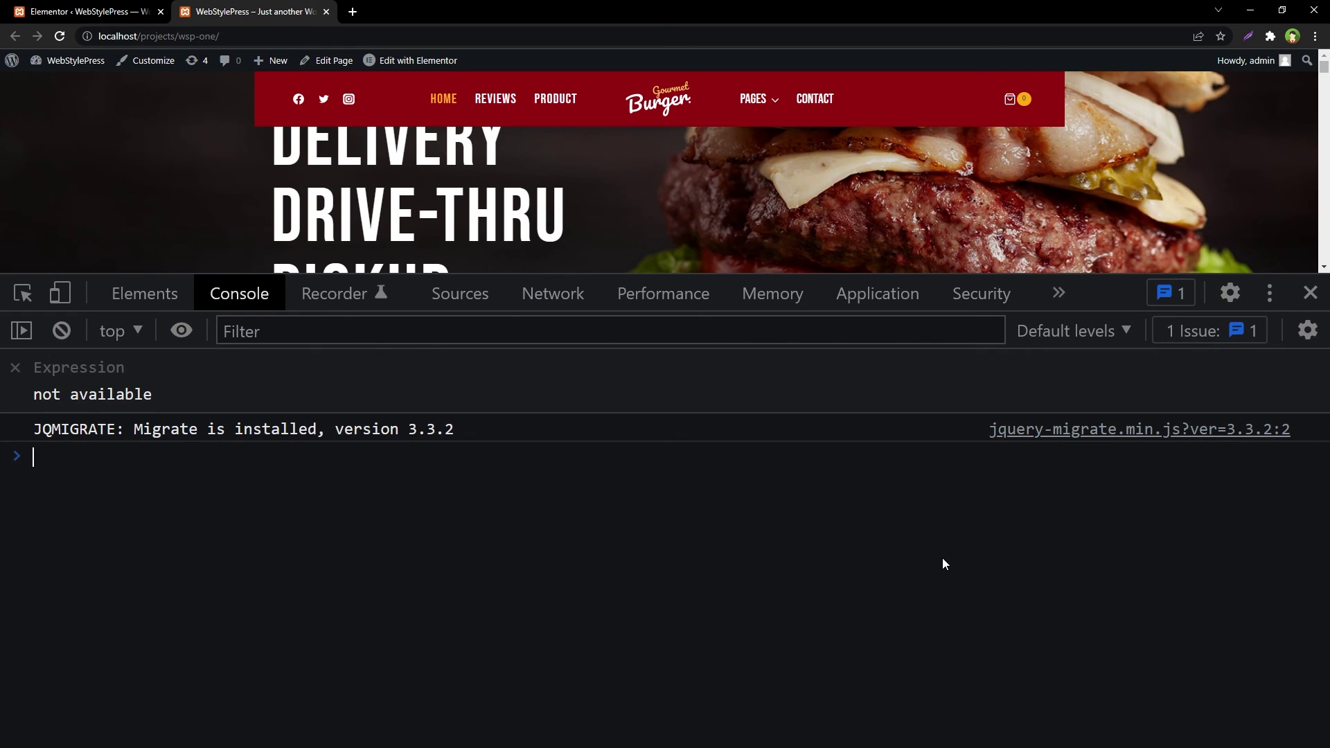
{"action": "left_click", "coordinate": [1310, 293]}
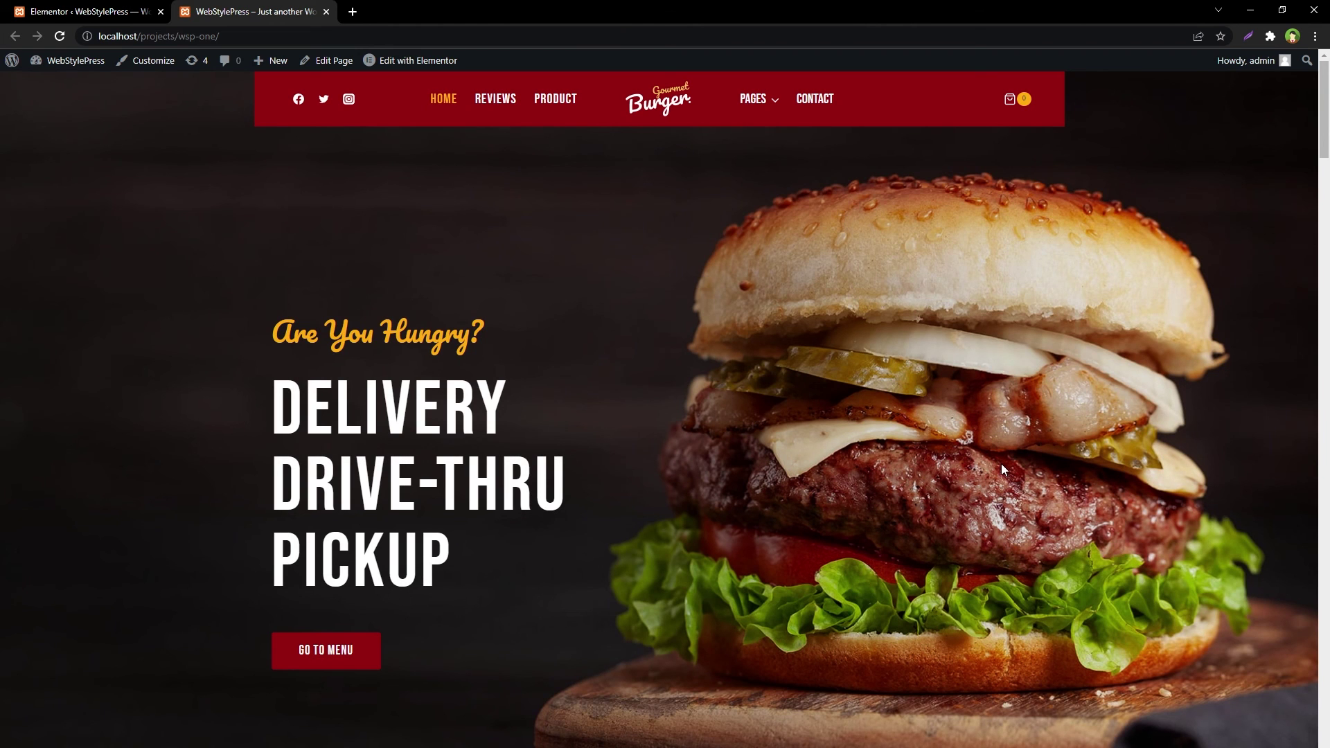